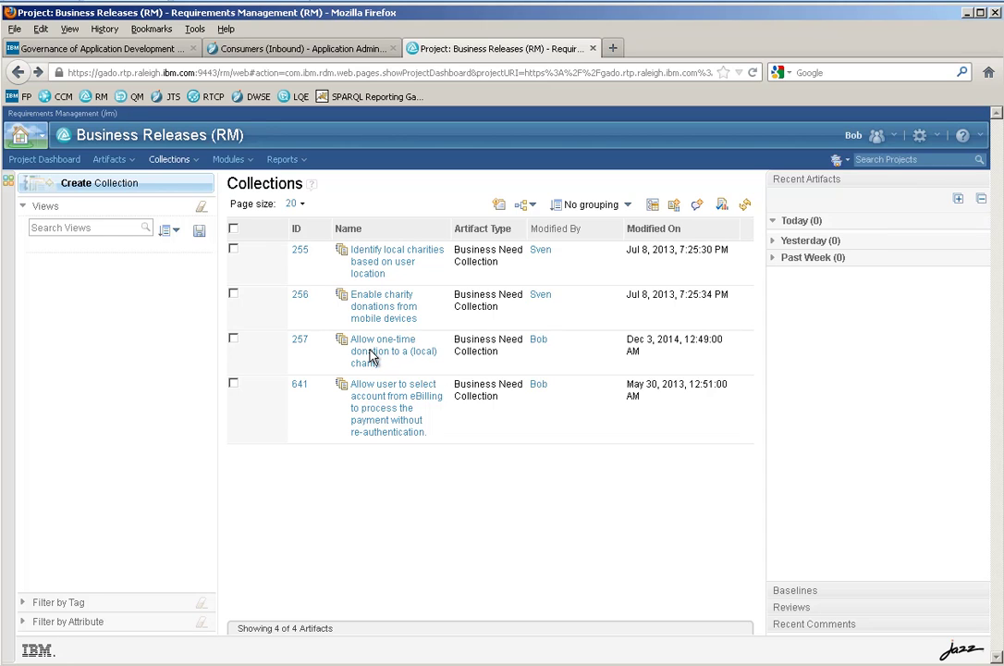
Open the requirements collection "Allow one-time donation to a (local) charity" from the Business Releases collections
{"action": "mouse_move", "coordinate": [372, 358]}
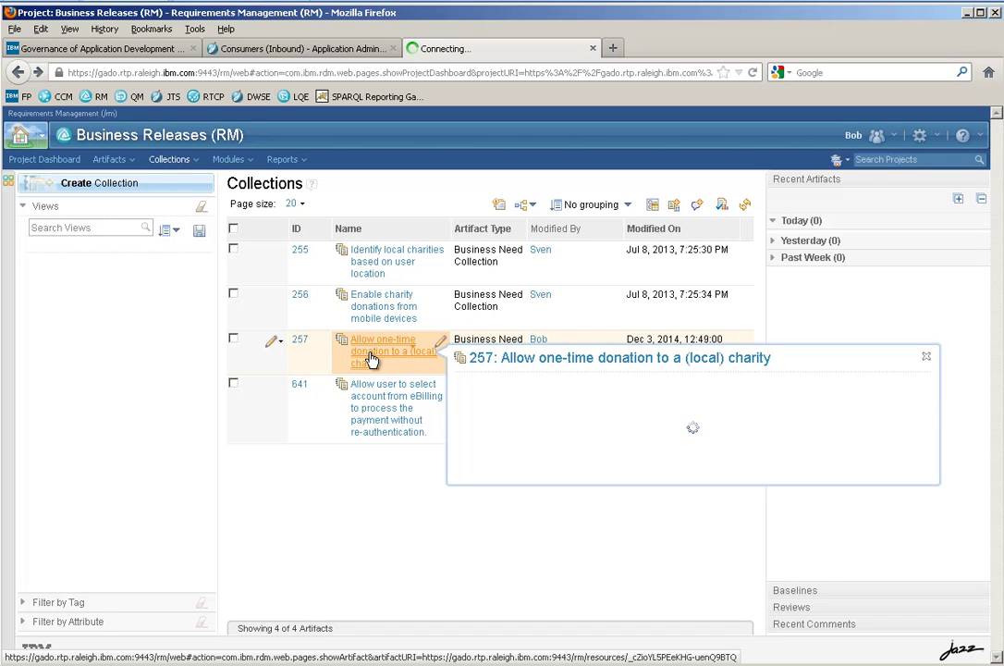
{"action": "left_click", "coordinate": [371, 359]}
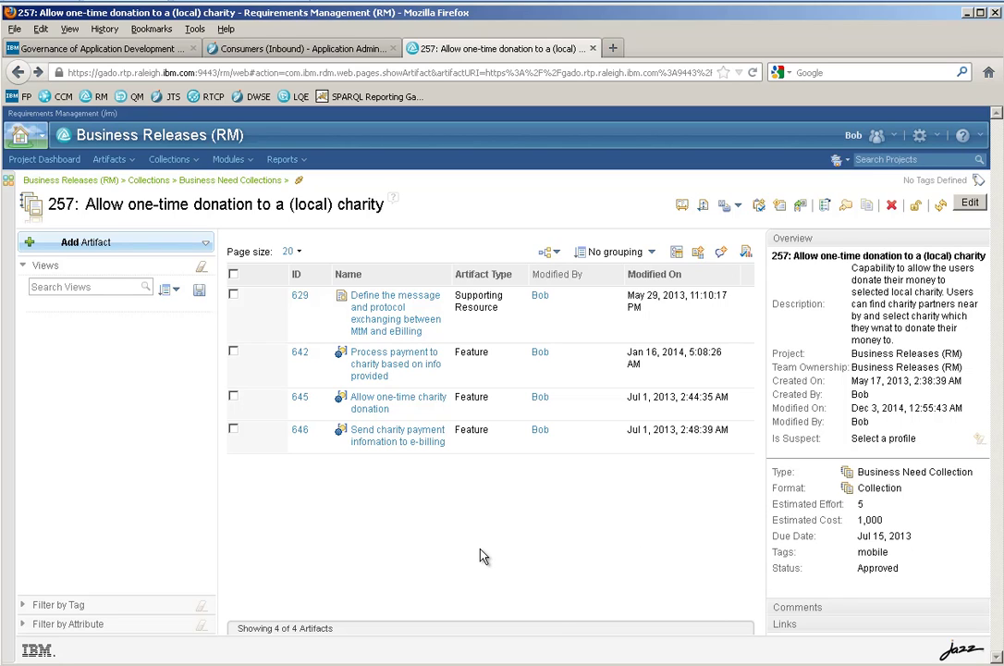
Switch to Rational Focal Point and copy the link address of the business need's Requirement Collection, "257: Allow one-time donation to a (local) charity"
{"action": "left_click", "coordinate": [139, 57]}
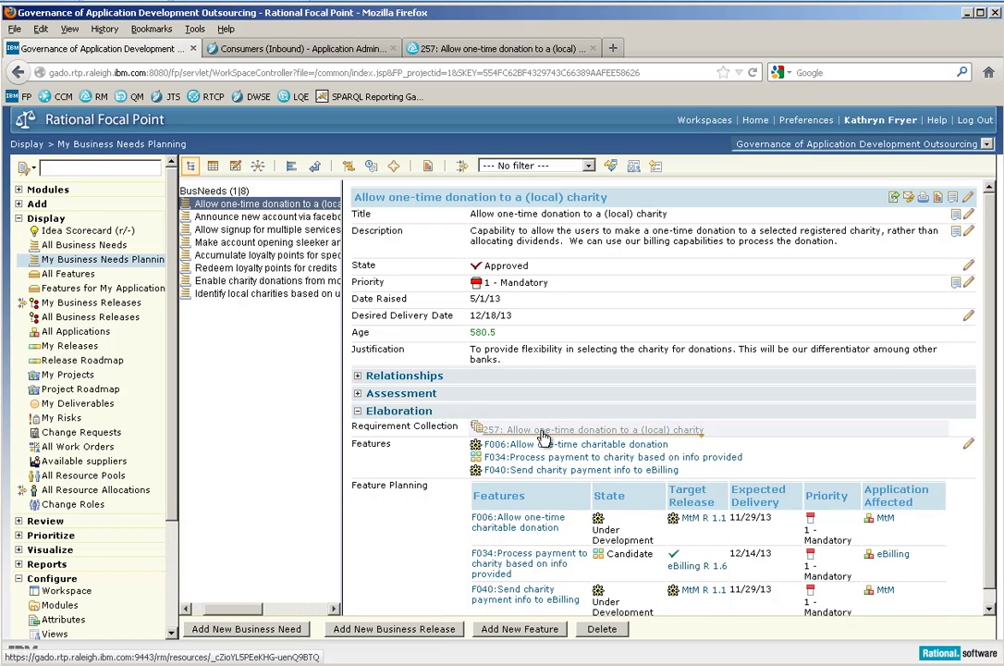
{"action": "mouse_move", "coordinate": [544, 433]}
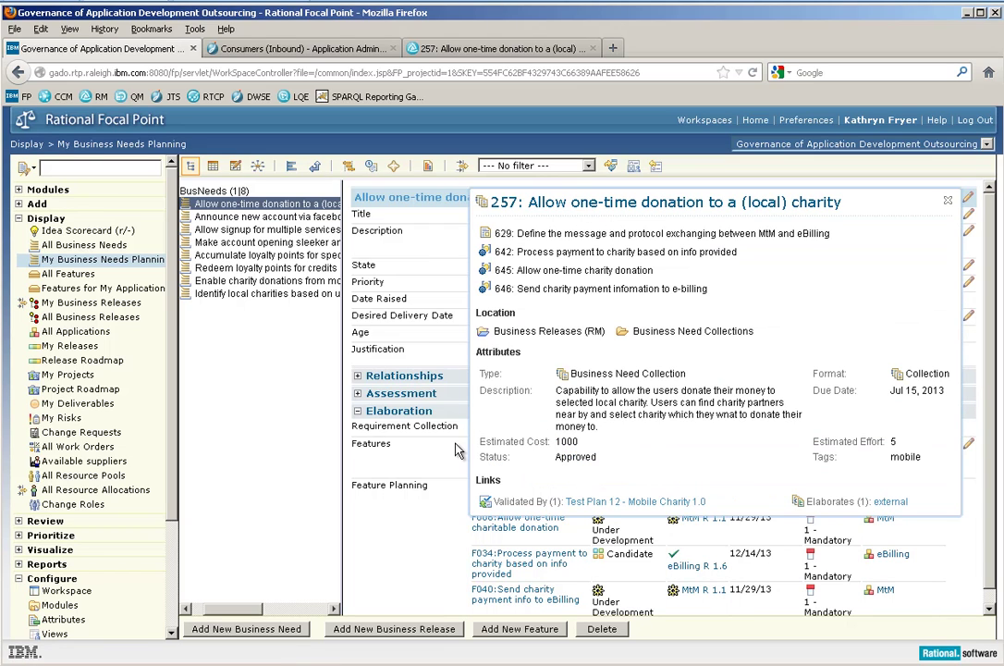
{"action": "right_click", "coordinate": [510, 435]}
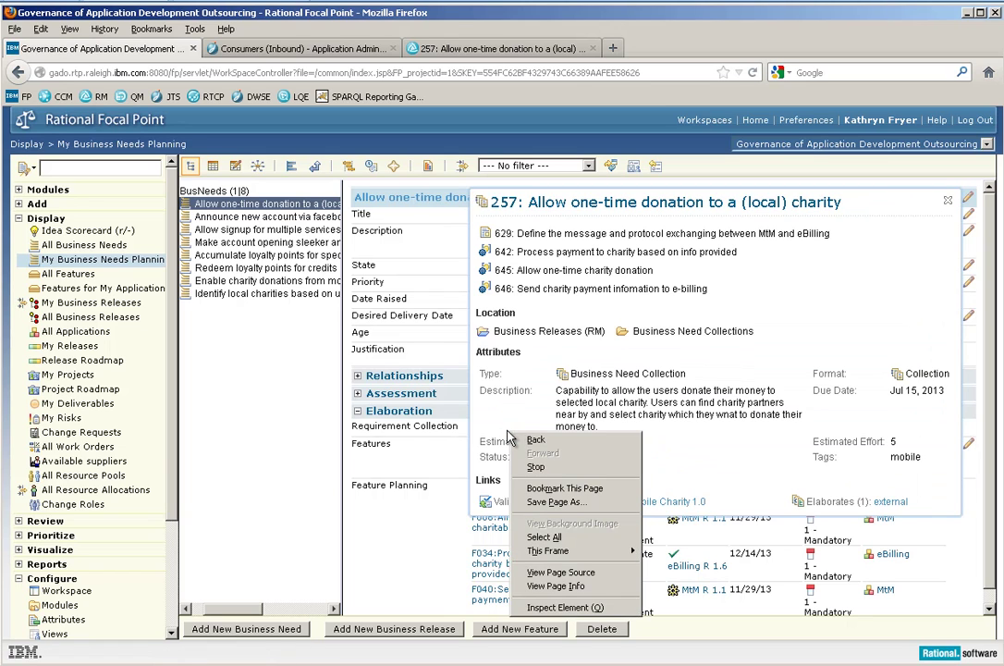
{"action": "left_click", "coordinate": [432, 451]}
{"action": "right_click", "coordinate": [488, 431]}
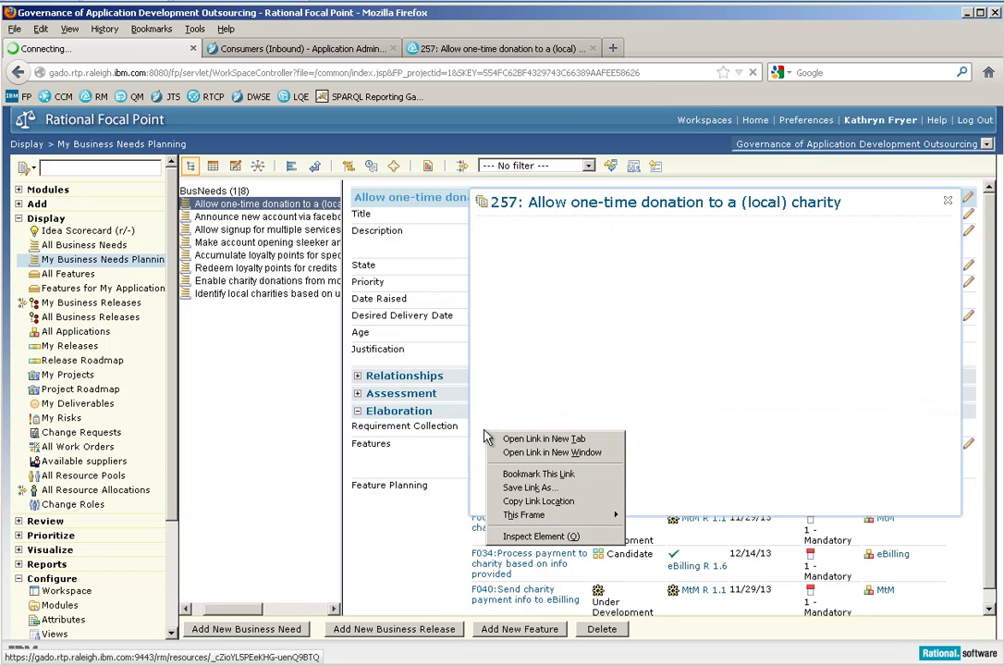
{"action": "left_click", "coordinate": [537, 502]}
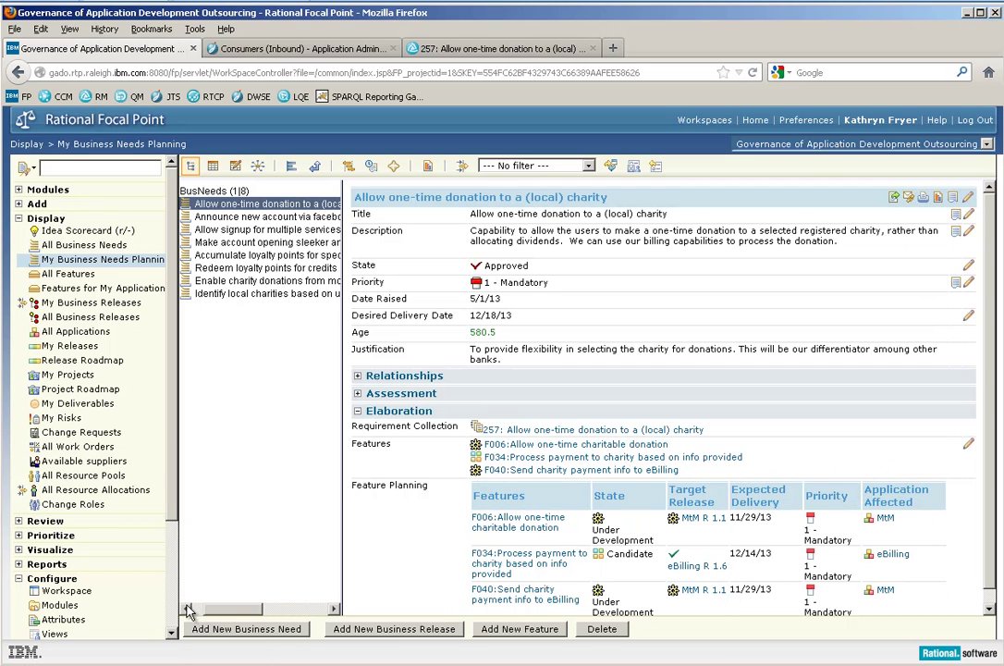
Start a new REST client view command for the My Business Needs Planning view
{"action": "scroll", "coordinate": [93, 500], "scroll_direction": "down", "scroll_amount": 3}
{"action": "left_click", "coordinate": [97, 547]}
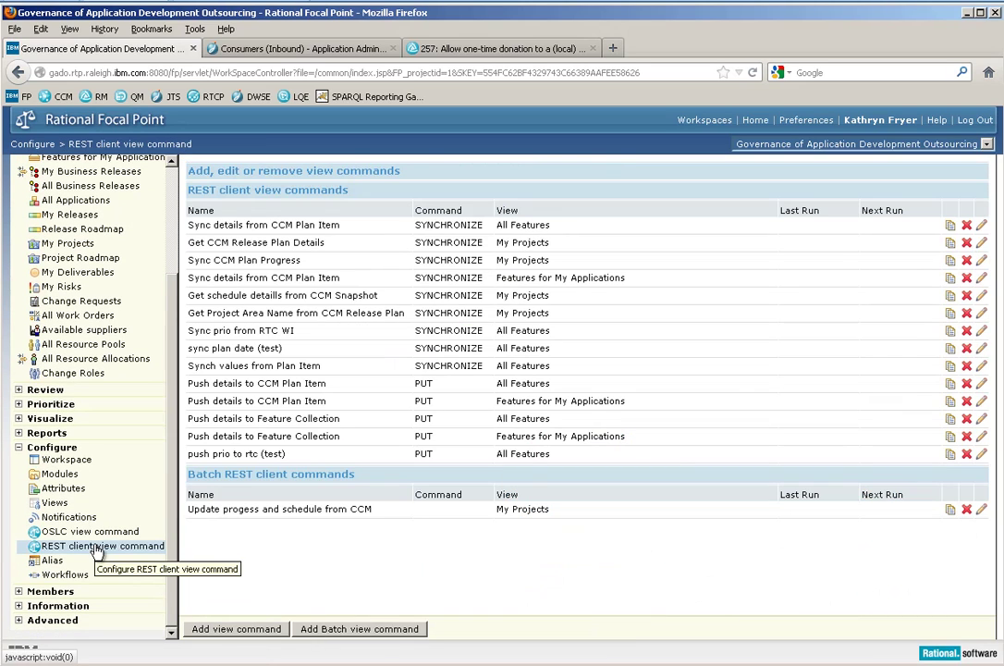
{"action": "left_click", "coordinate": [236, 629]}
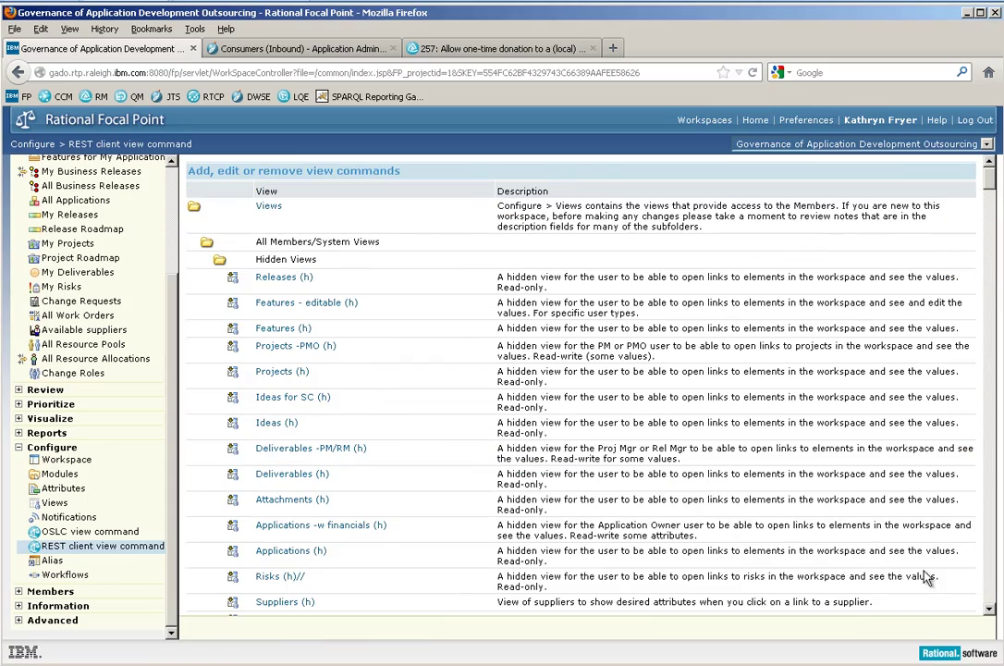
{"action": "scroll", "coordinate": [994, 560], "scroll_direction": "down", "scroll_amount": 5}
{"action": "scroll", "coordinate": [994, 559], "scroll_direction": "down", "scroll_amount": 15}
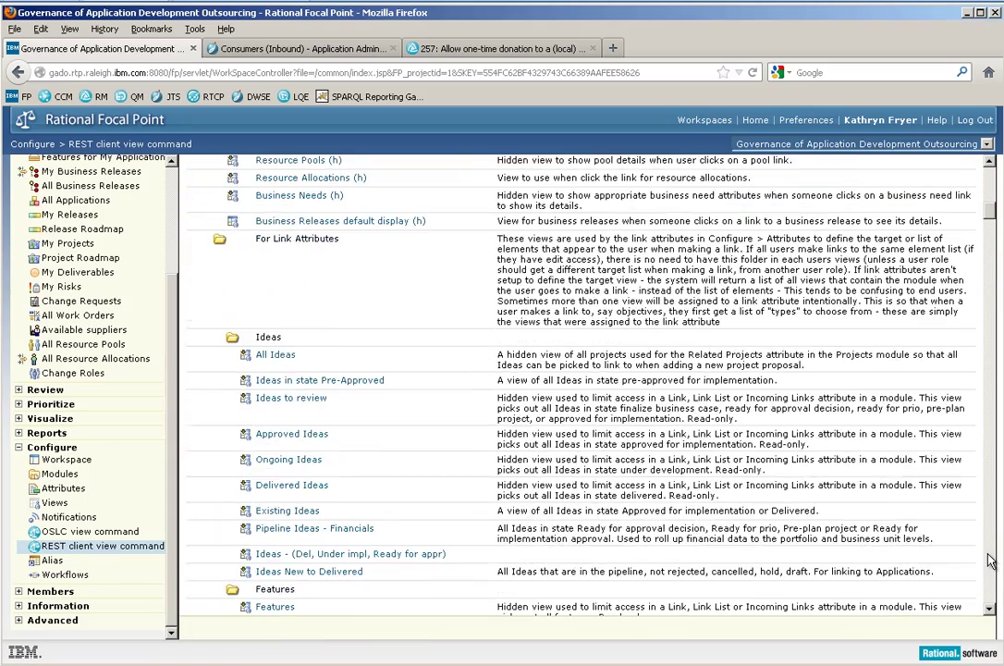
{"action": "scroll", "coordinate": [989, 560], "scroll_direction": "down", "scroll_amount": 20}
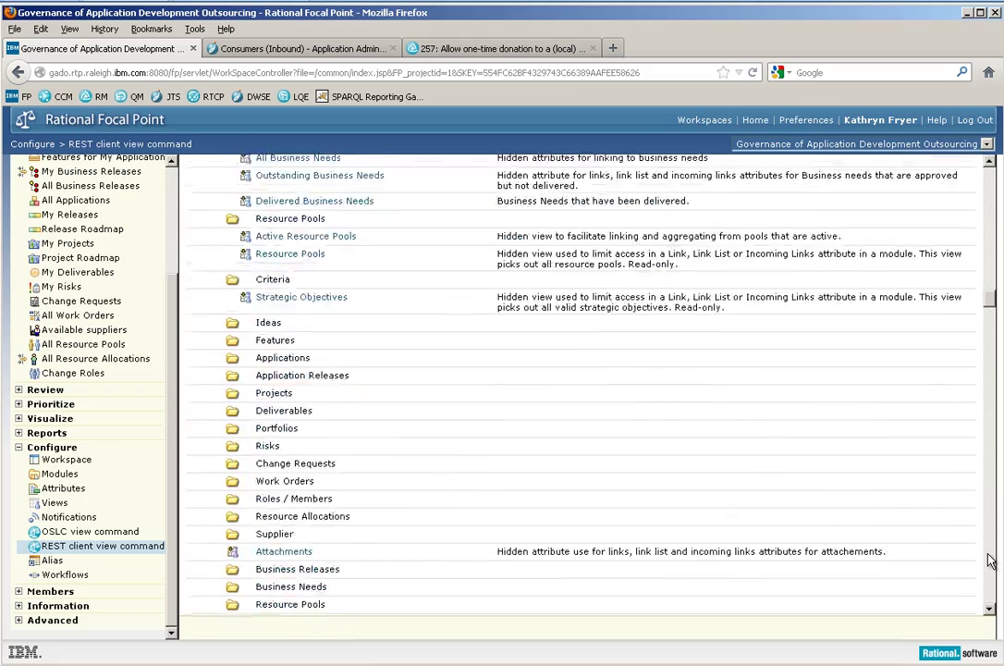
{"action": "scroll", "coordinate": [989, 560], "scroll_direction": "down", "scroll_amount": 8}
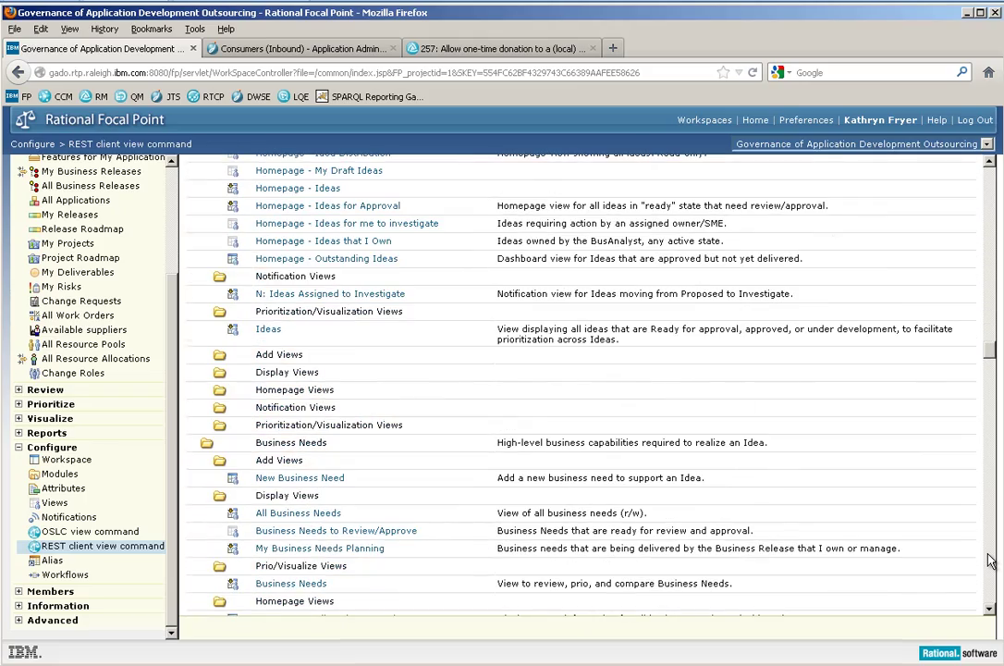
{"action": "left_click", "coordinate": [349, 548]}
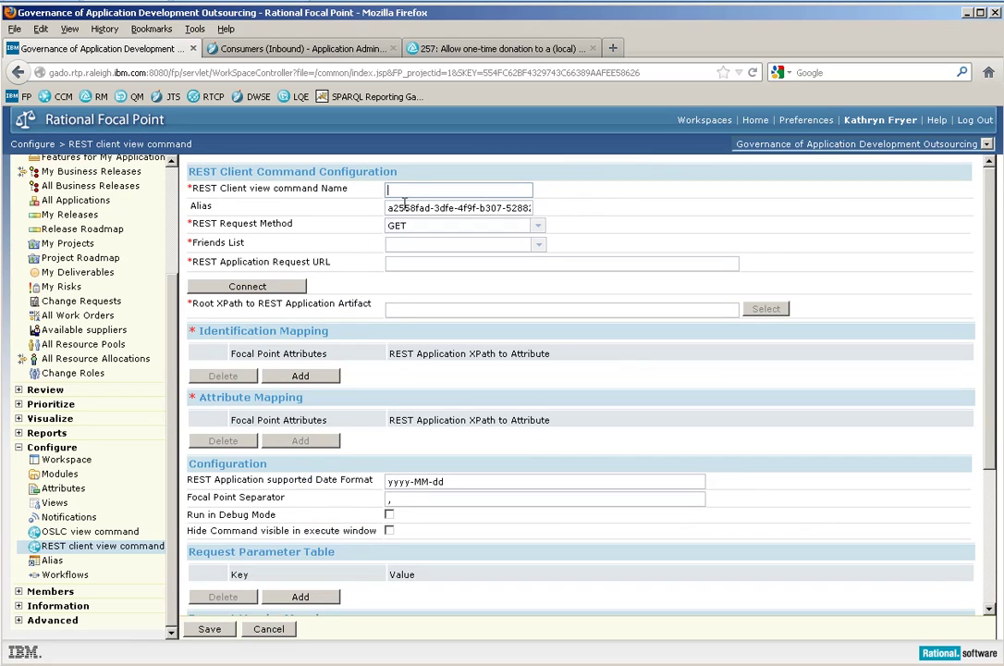
Name the REST client view command "push due and tags to collection" and set its request method to PUT
{"action": "left_click", "coordinate": [409, 191]}
{"action": "type", "text": "push"}
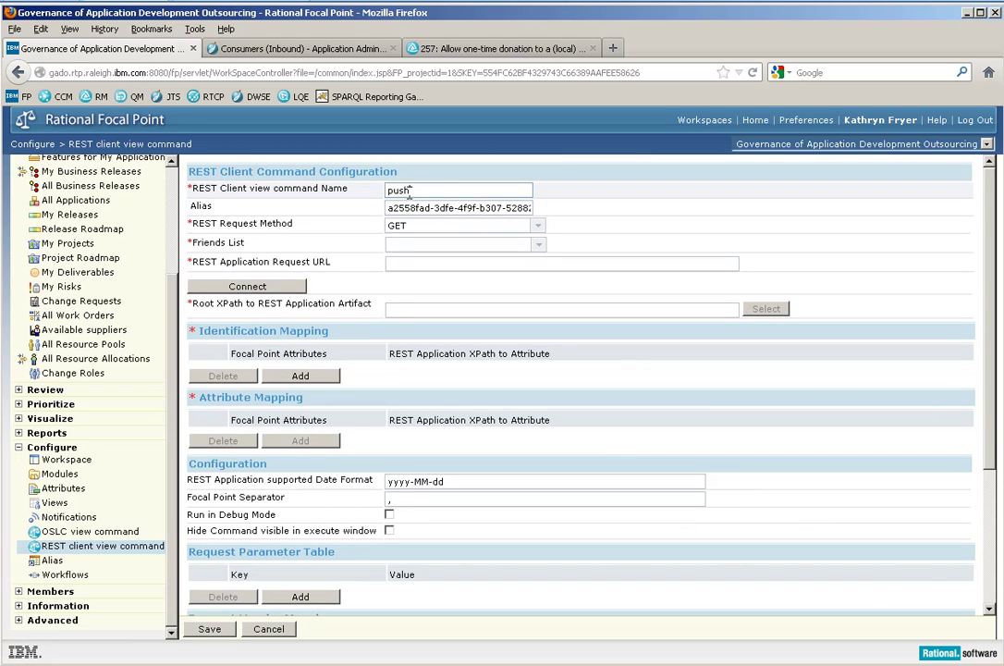
{"action": "type", "text": " due and tags to collection"}
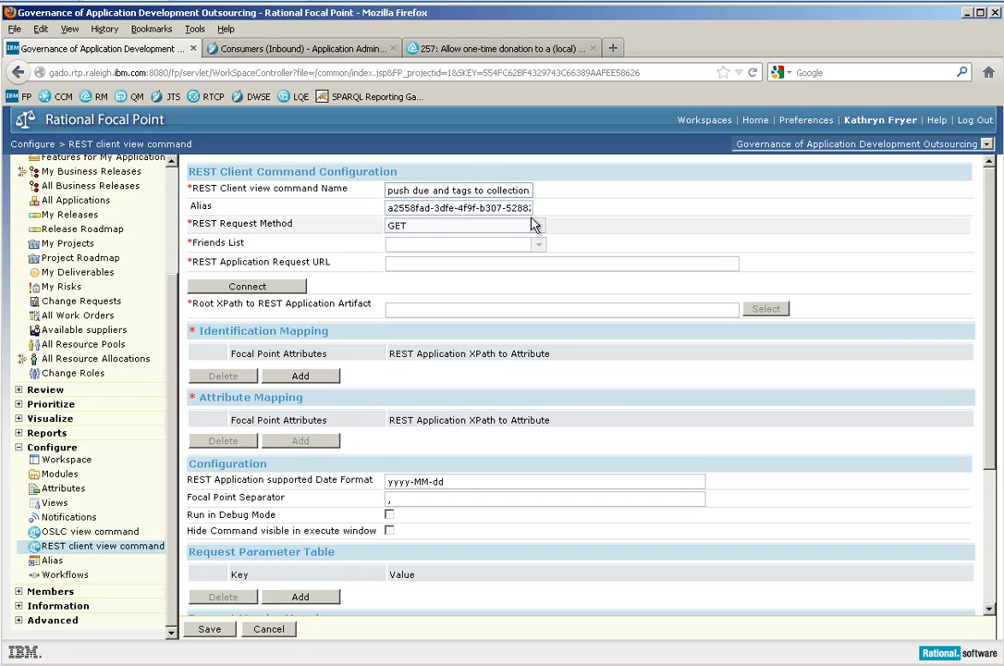
{"action": "left_click", "coordinate": [541, 230]}
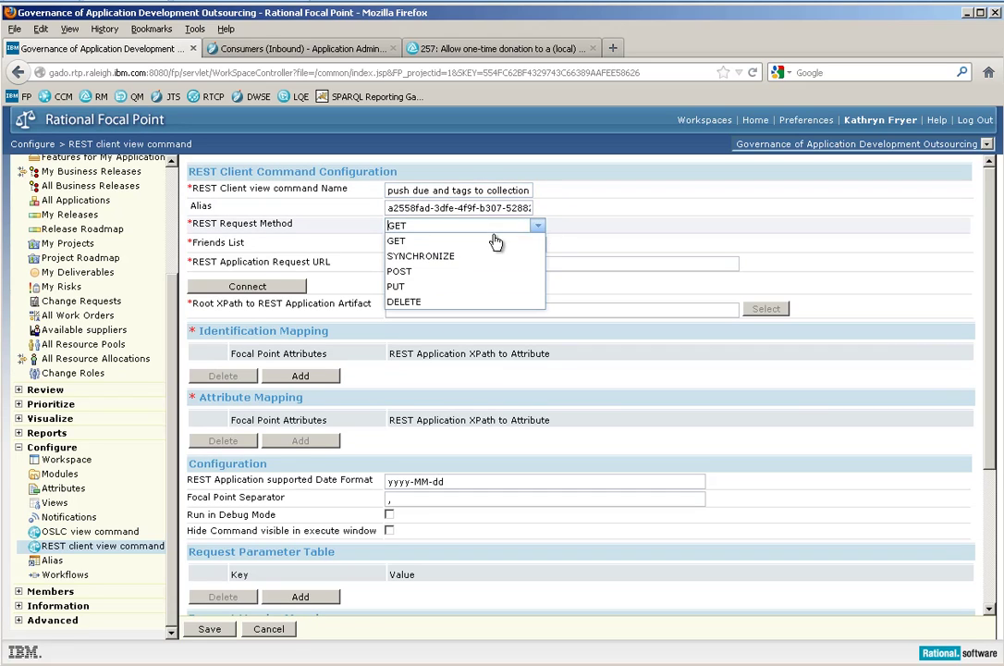
{"action": "left_click", "coordinate": [449, 294]}
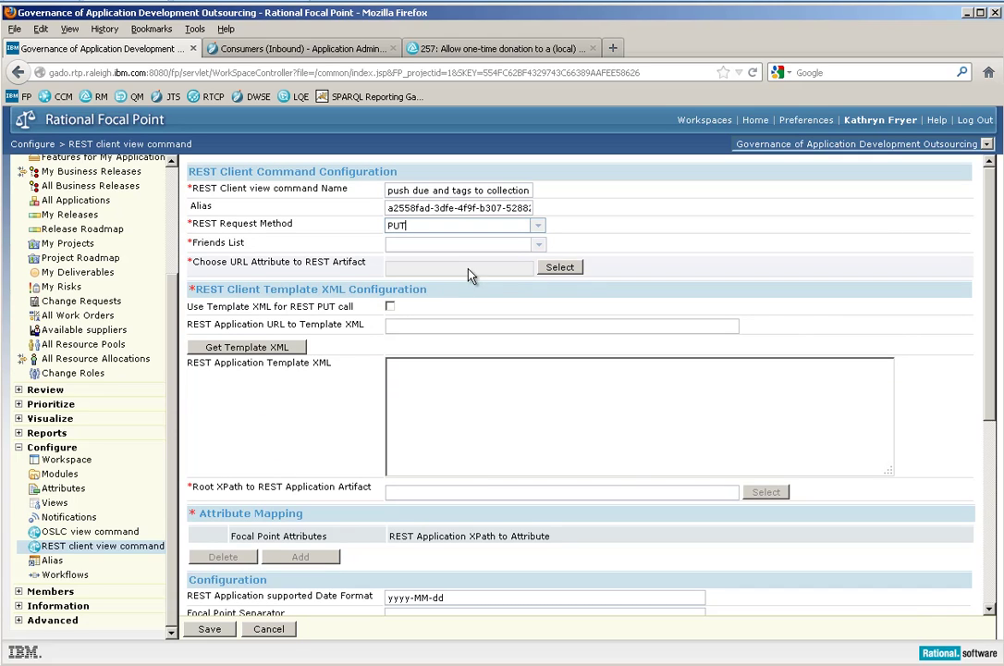
Choose the RRC friend on gado.rtp.raleigh.ibm.com and set the URL attribute to the REST artifact to Requirement Collection
{"action": "left_click", "coordinate": [537, 246]}
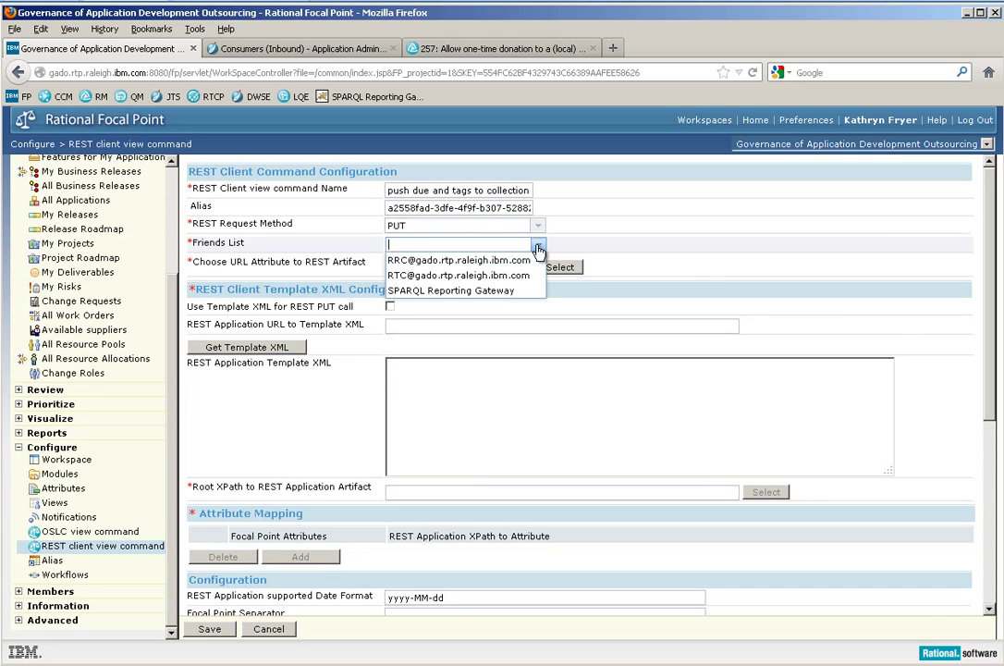
{"action": "left_click", "coordinate": [450, 262]}
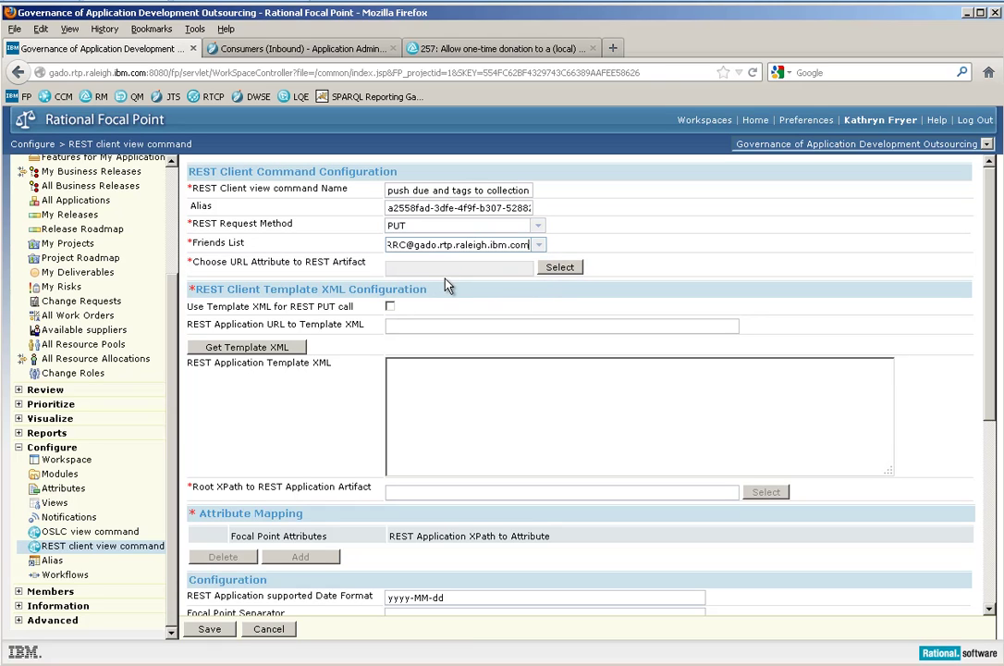
{"action": "left_click", "coordinate": [555, 267]}
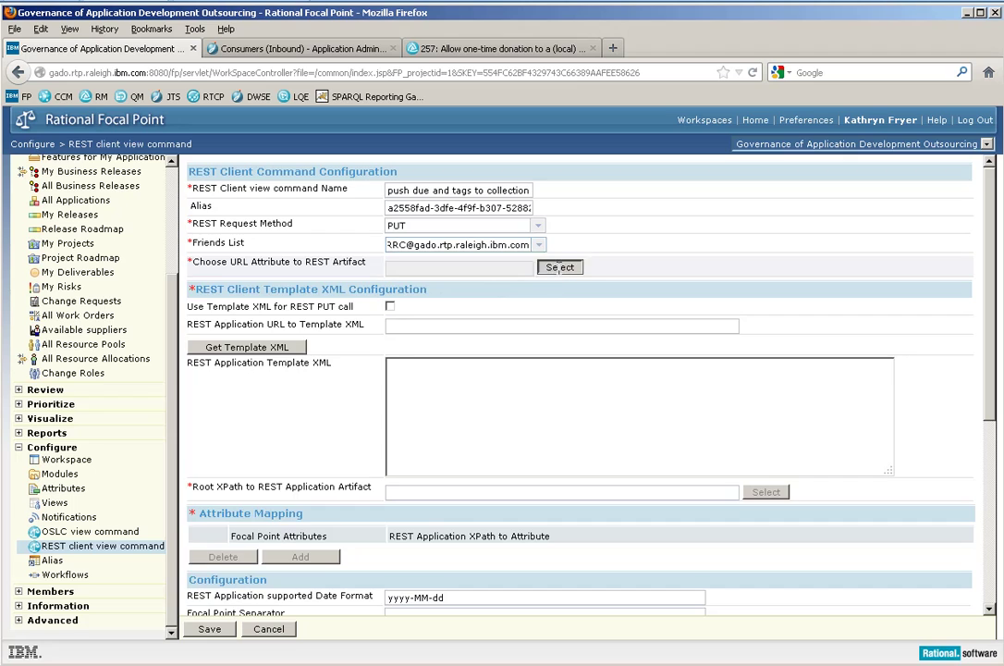
{"action": "scroll", "coordinate": [592, 475], "scroll_direction": "down", "scroll_amount": 2}
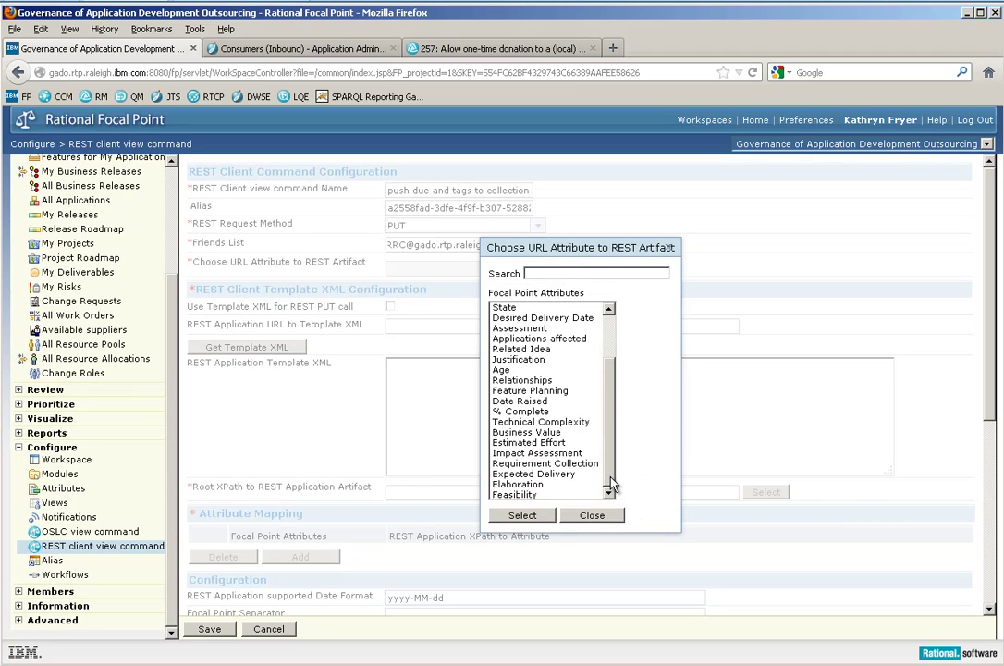
{"action": "left_click", "coordinate": [585, 463]}
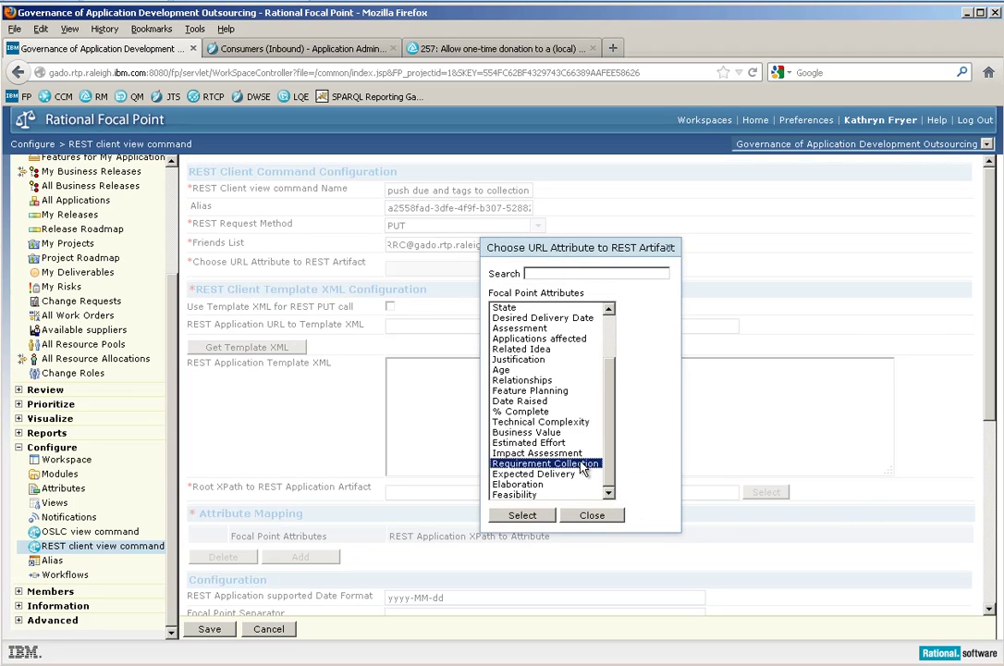
{"action": "left_click", "coordinate": [517, 516]}
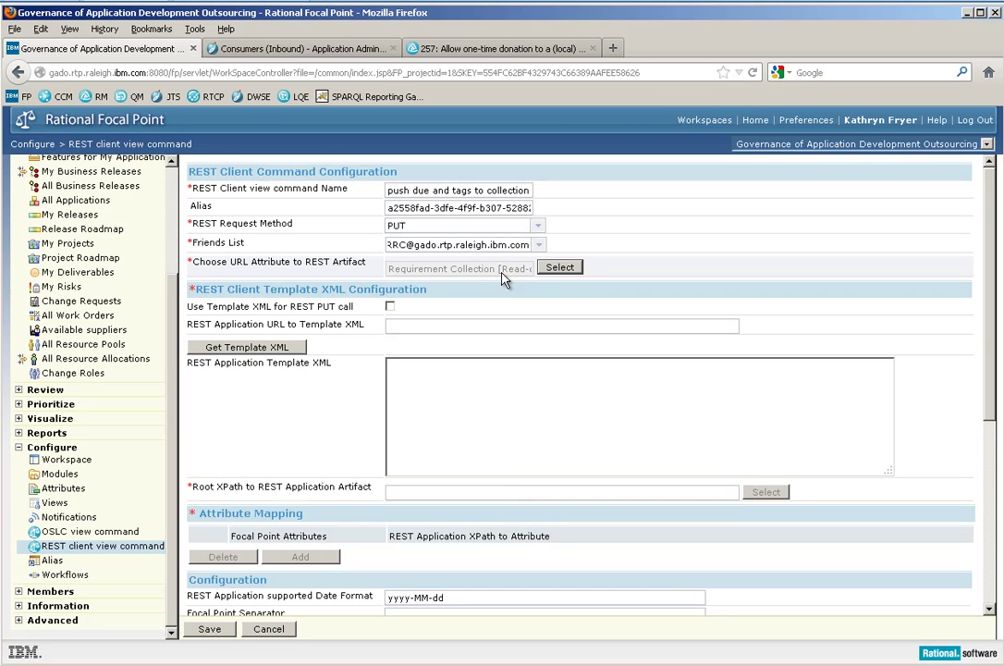
Enter the copied collection URL as the template XML address, enable template XML for the PUT call, and try to retrieve the template
{"action": "left_click", "coordinate": [397, 326]}
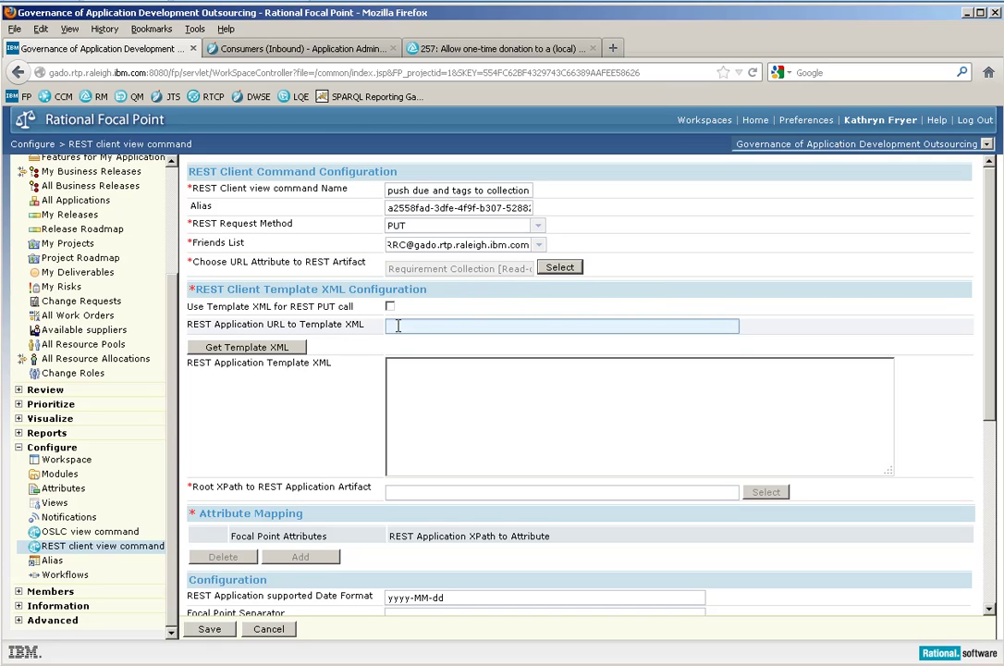
{"action": "key", "text": "ctrl+v"}
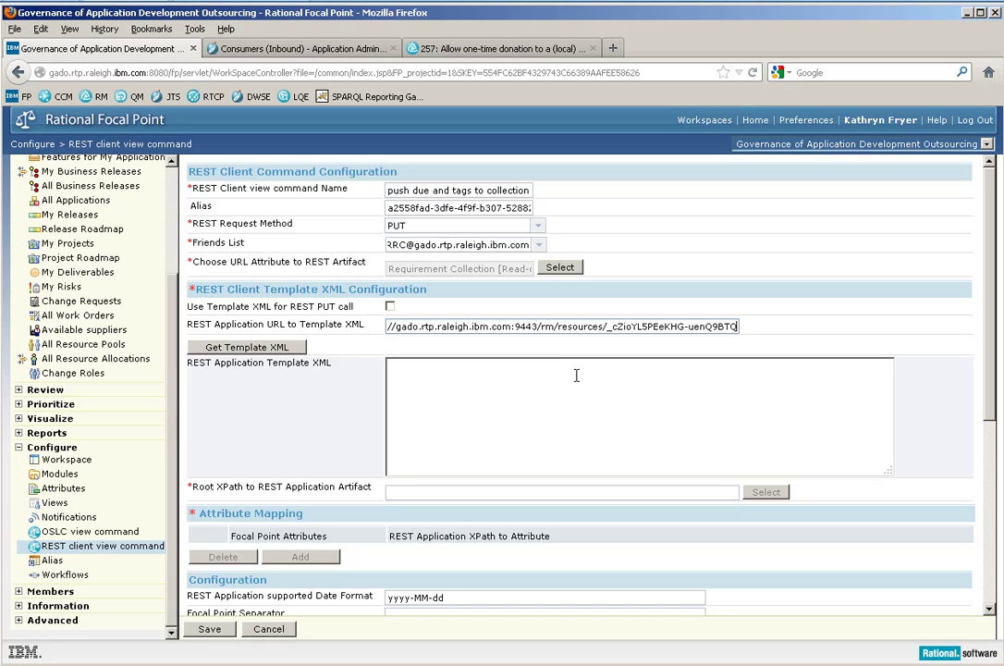
{"action": "left_click", "coordinate": [390, 308]}
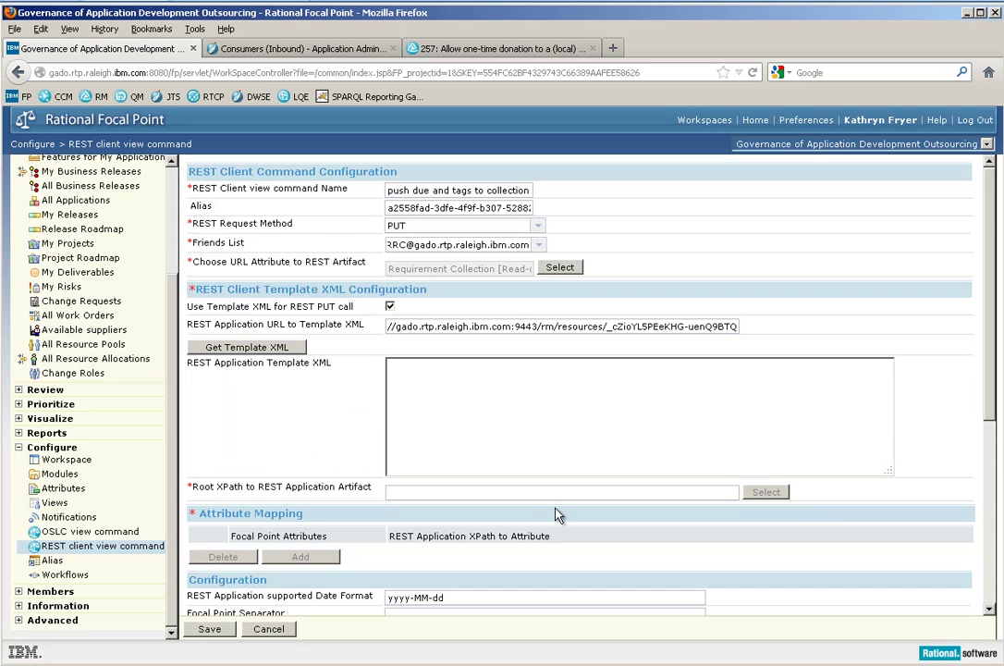
{"action": "left_click", "coordinate": [277, 350]}
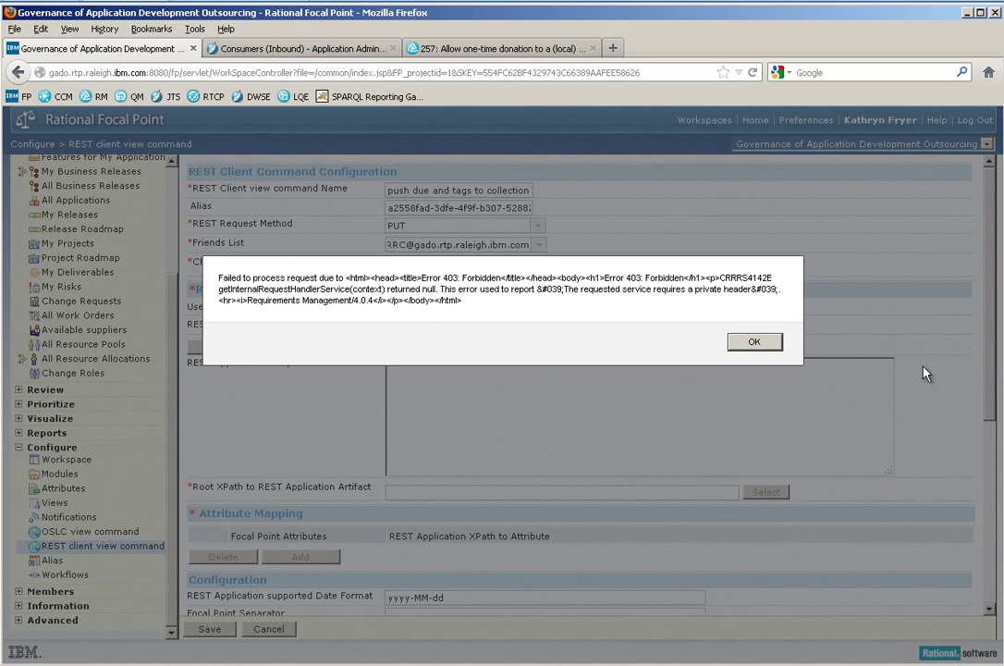
{"action": "left_click", "coordinate": [754, 341]}
Add a request header named accept with the value application/rdf+xml
{"action": "scroll", "coordinate": [758, 370], "scroll_direction": "down", "scroll_amount": 5}
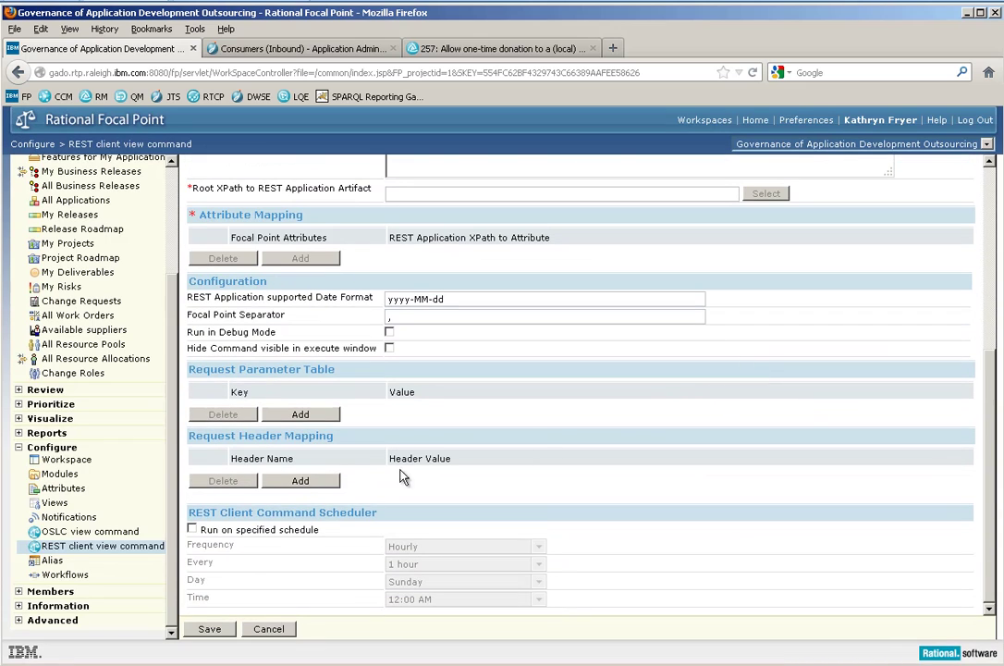
{"action": "left_click", "coordinate": [300, 480]}
{"action": "type", "text": "accept"}
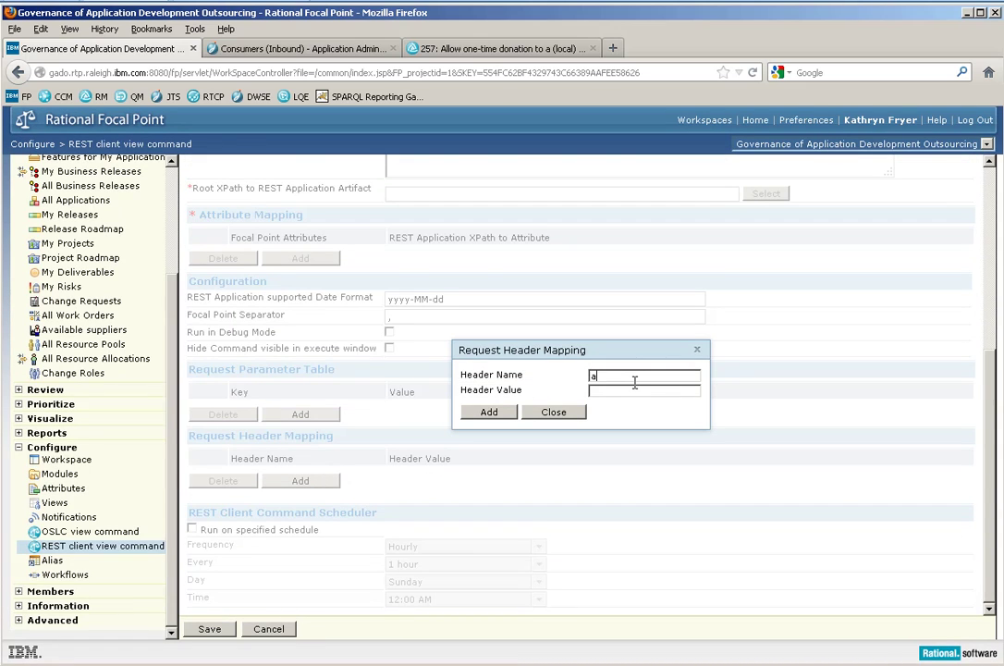
{"action": "key", "text": "Tab"}
{"action": "type", "text": "applicaion"}
{"action": "key", "text": "BackSpace"}
{"action": "key", "text": "BackSpace"}
{"action": "key", "text": "BackSpace"}
{"action": "type", "text": "tion/rdf+xml"}
{"action": "left_click", "coordinate": [507, 412]}
Add a request header named content-type with the value application/rdf+xml
{"action": "type", "text": "content-type"}
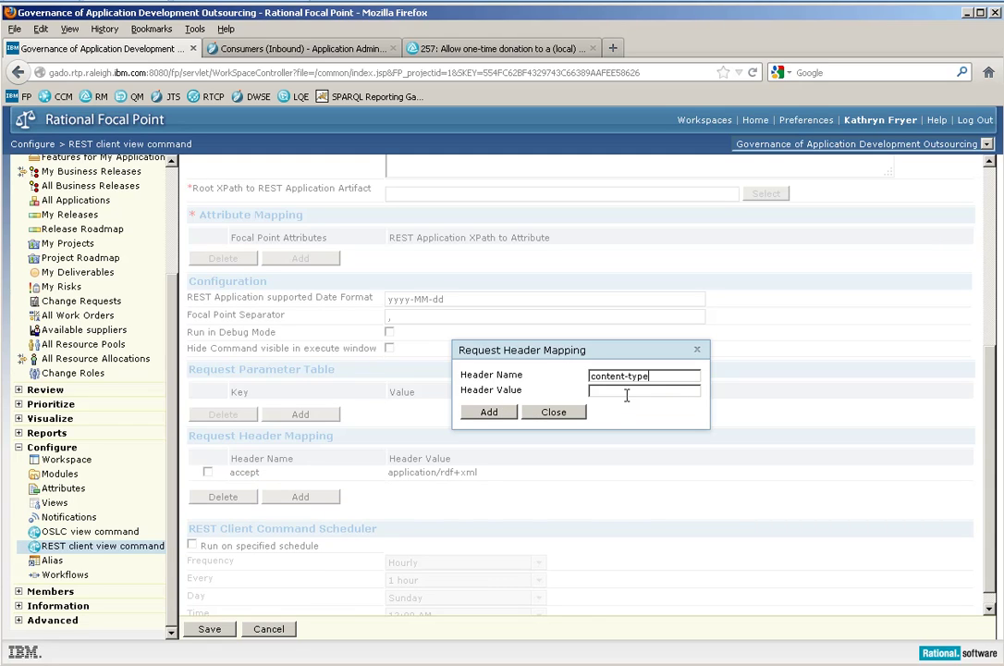
{"action": "left_click", "coordinate": [626, 395]}
{"action": "type", "text": "application/rdf+xml"}
{"action": "left_click", "coordinate": [511, 415]}
Add a request header named OSLC-Core-Version with the value 2.0 and finish the header mapping
{"action": "type", "text": "OSLC"}
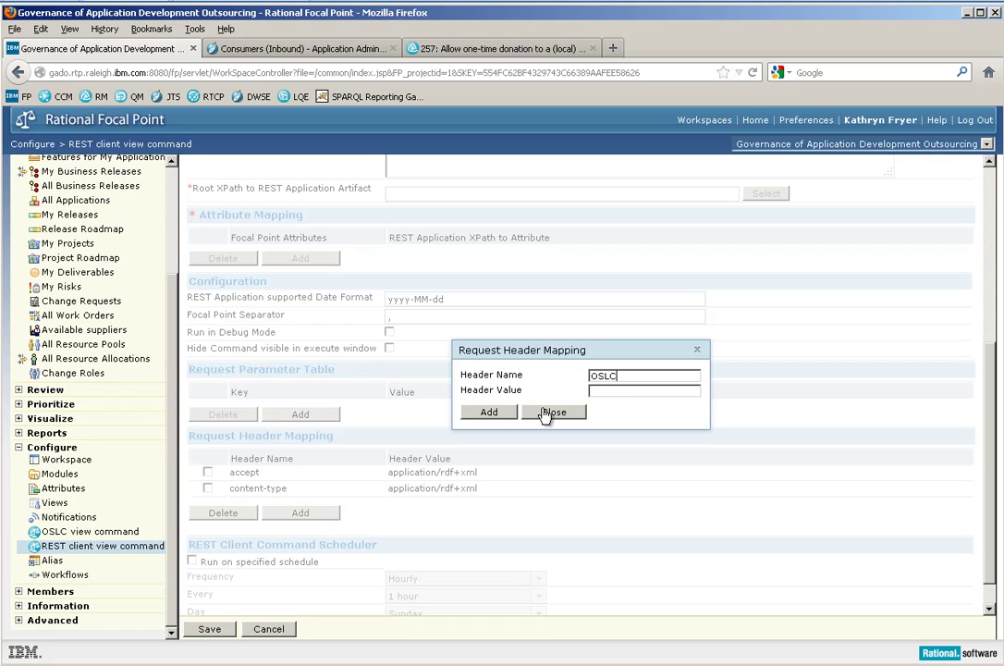
{"action": "type", "text": "-Core-Version"}
{"action": "key", "text": "Tab"}
{"action": "type", "text": "2.0"}
{"action": "left_click", "coordinate": [489, 413]}
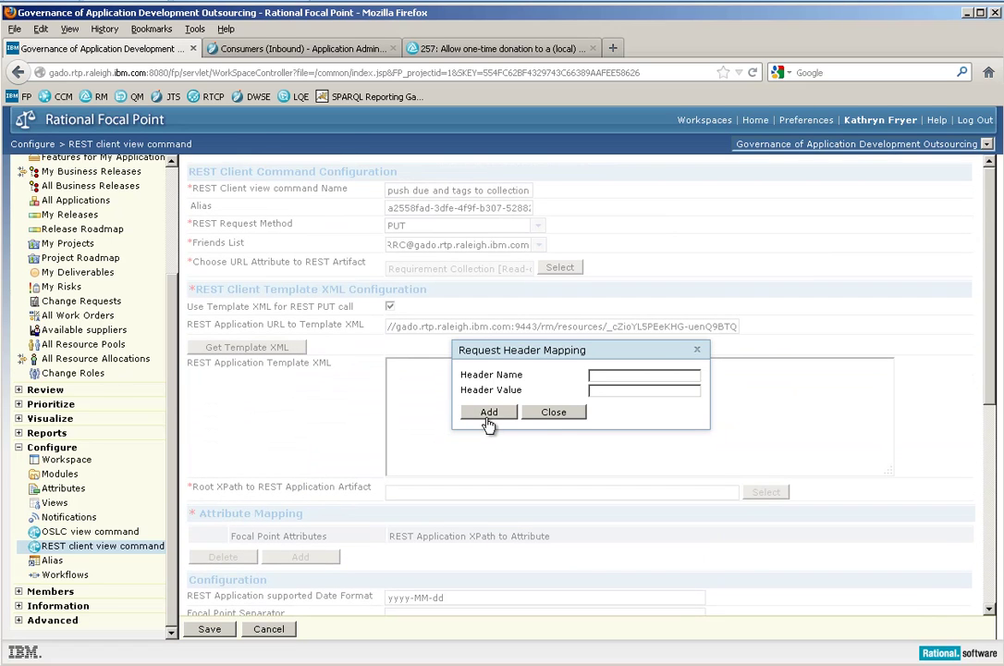
{"action": "left_click", "coordinate": [551, 418]}
Retrieve the template XML for the PUT call and set the root XPath to /rdf:RDF
{"action": "scroll", "coordinate": [493, 432], "scroll_direction": "up", "scroll_amount": 5}
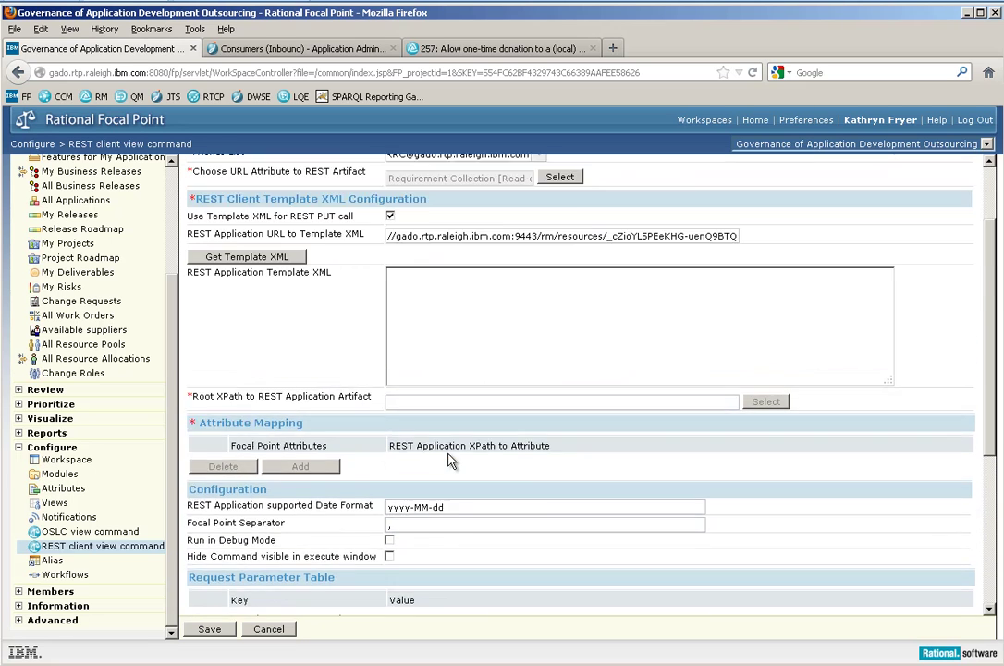
{"action": "left_click", "coordinate": [280, 349]}
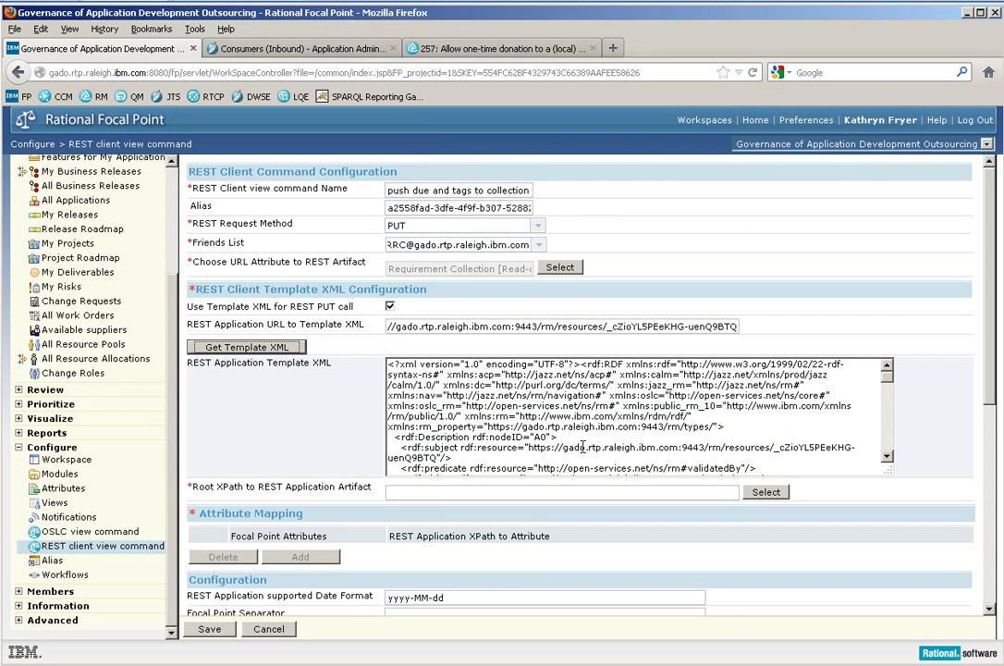
{"action": "left_click", "coordinate": [750, 498]}
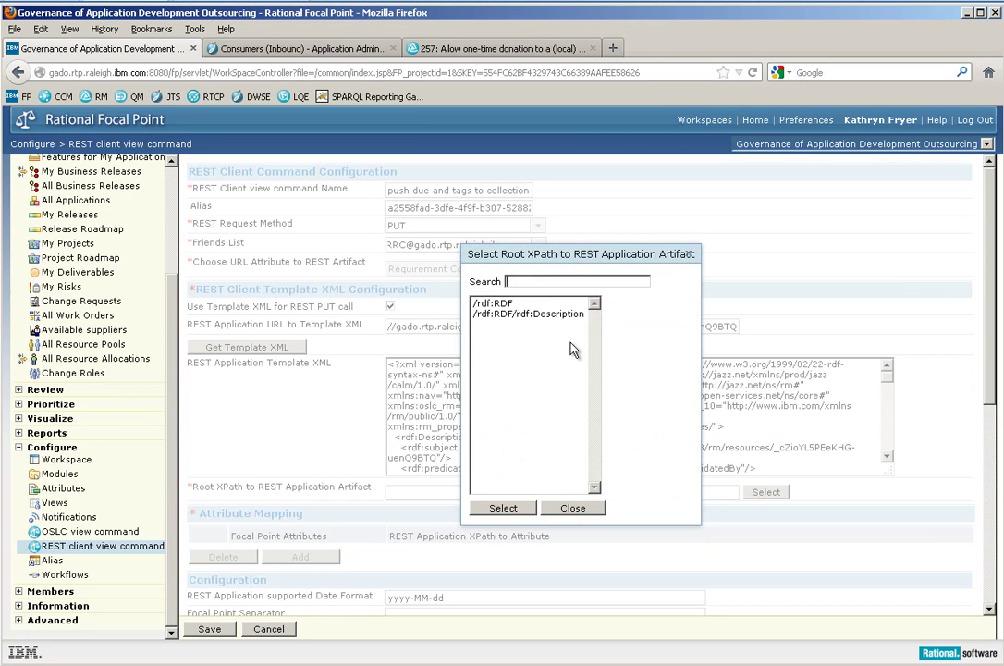
{"action": "left_click", "coordinate": [505, 305]}
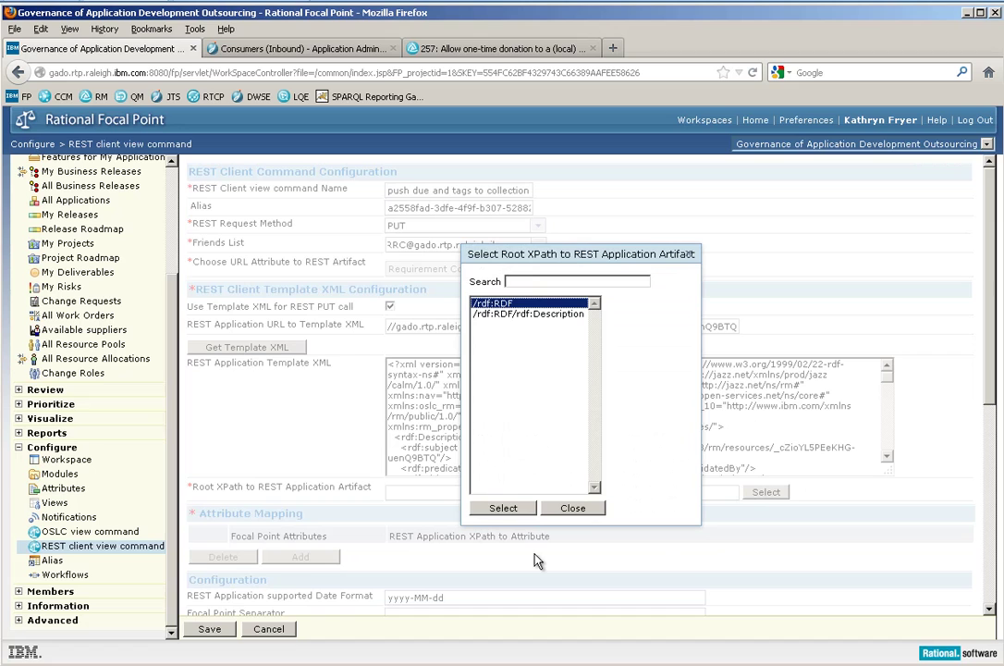
{"action": "left_click", "coordinate": [505, 508]}
Start a new attribute mapping, filter the Focal Point attributes by dat and choose Desired Delivery Date
{"action": "scroll", "coordinate": [374, 458], "scroll_direction": "down", "scroll_amount": 3}
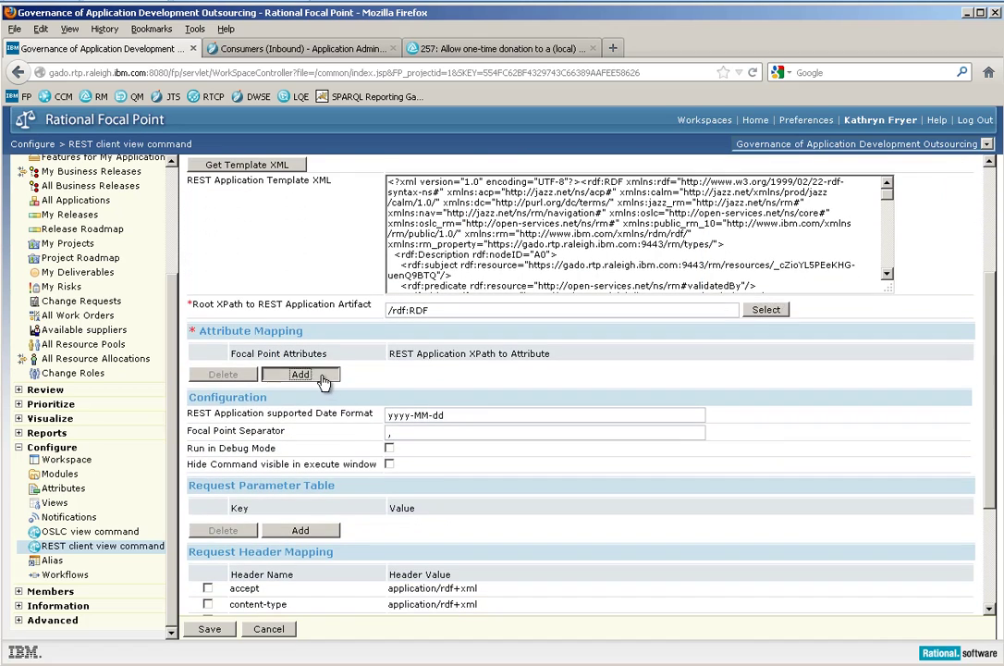
{"action": "left_click", "coordinate": [323, 379]}
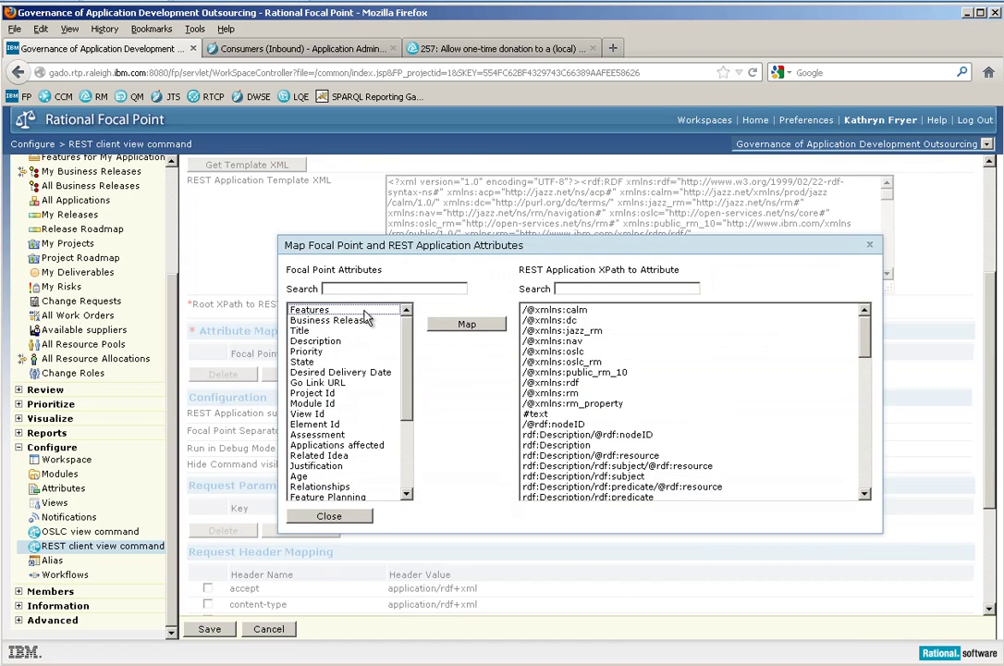
{"action": "left_click", "coordinate": [333, 288]}
{"action": "type", "text": "dat"}
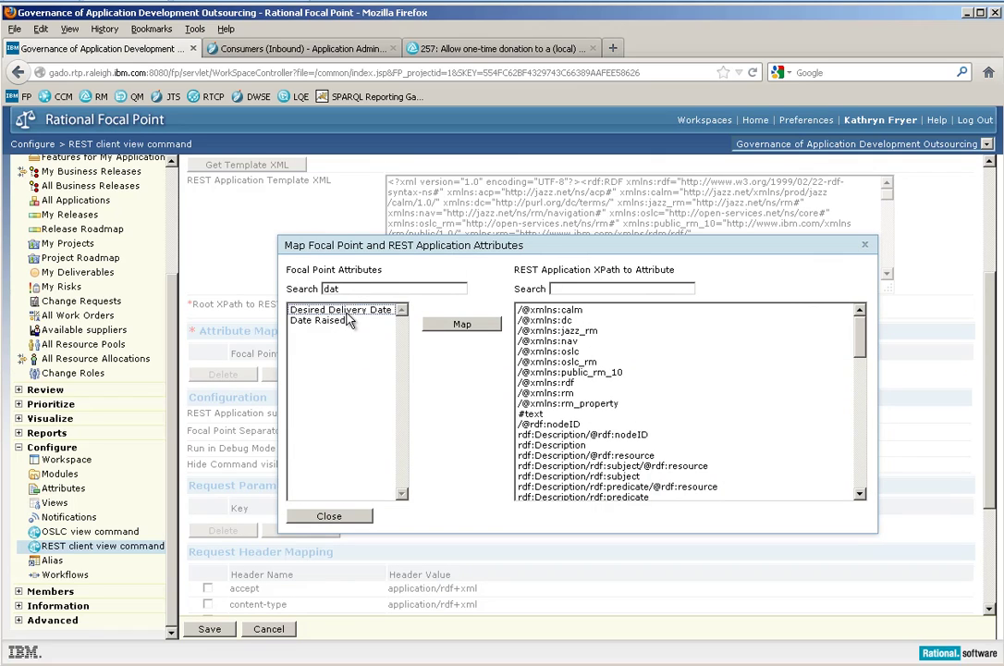
{"action": "left_click", "coordinate": [341, 309]}
{"action": "left_click", "coordinate": [587, 287]}
{"action": "type", "text": "de"}
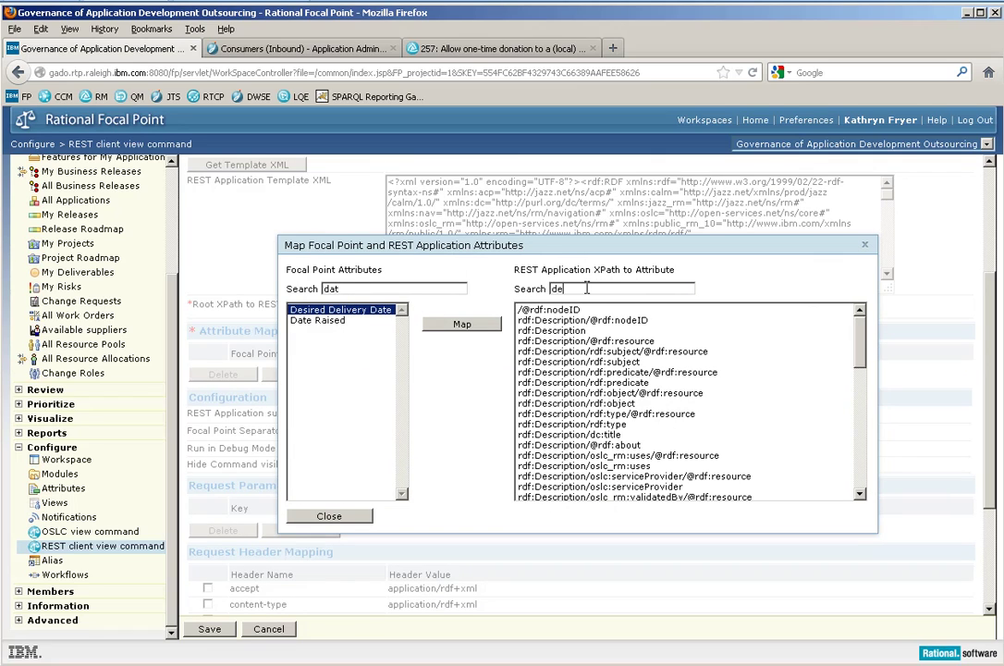
{"action": "key", "text": "BackSpace"}
{"action": "type", "text": "u"}
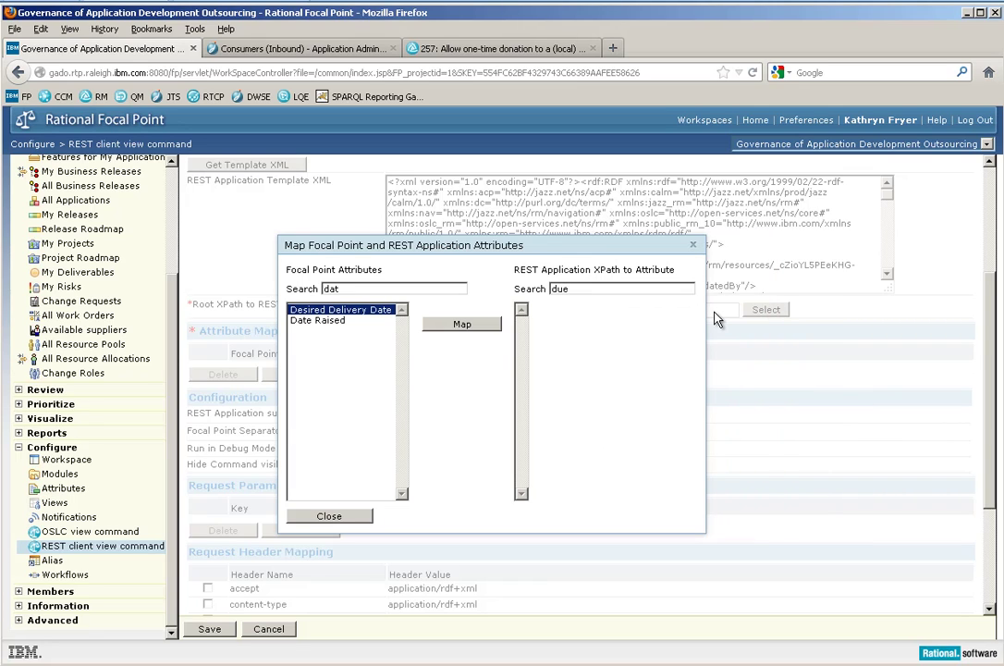
{"action": "key", "text": "BackSpace"}
{"action": "key", "text": "BackSpace"}
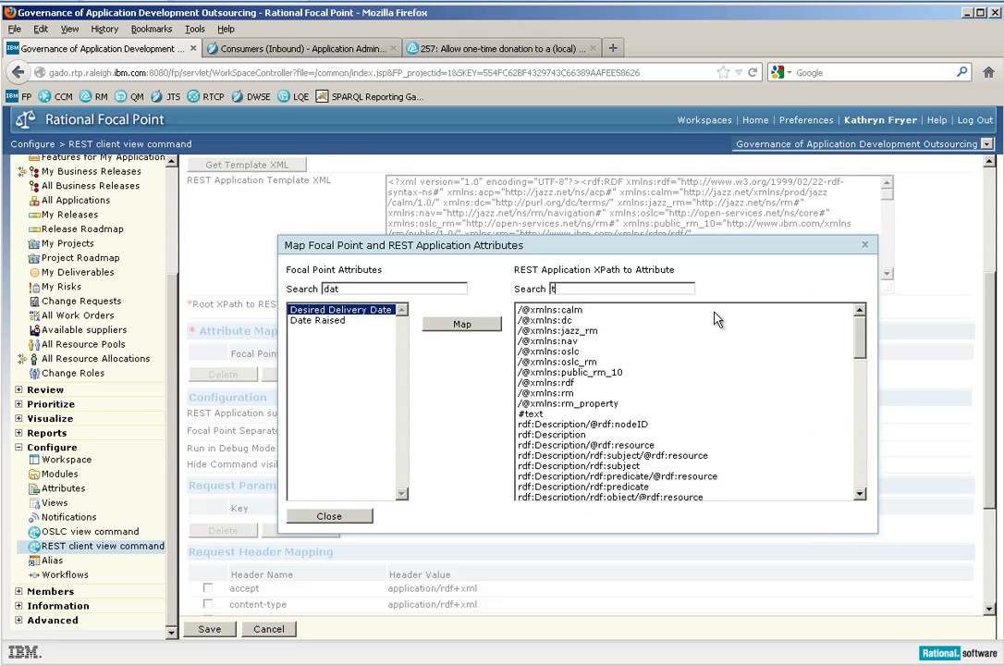
{"action": "type", "text": "tag"}
{"action": "key", "text": "BackSpace"}
{"action": "key", "text": "BackSpace"}
{"action": "key", "text": "BackSpace"}
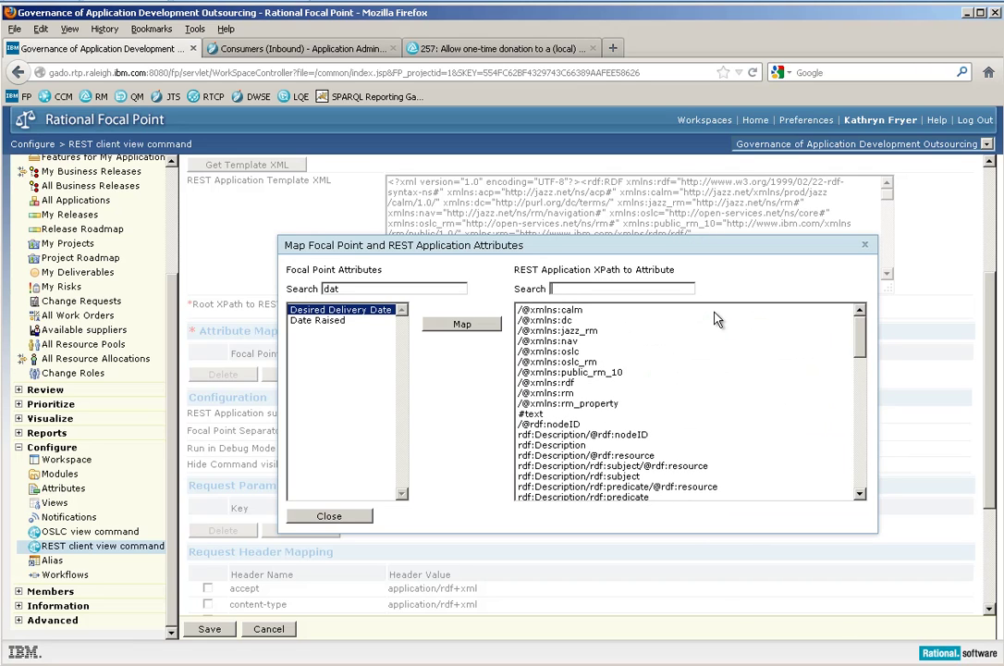
Map Desired Delivery Date to the XPath rdf:Description/rm_property:_tBNRQby6EeK99rbTdE6JUg
{"action": "left_click", "coordinate": [861, 460]}
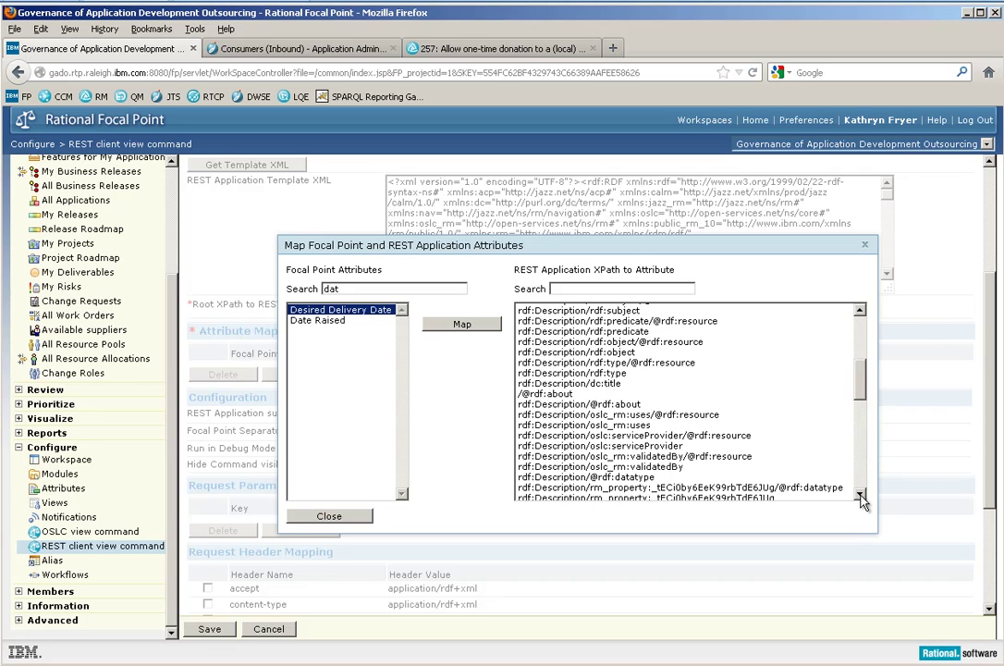
{"action": "left_click", "coordinate": [859, 493]}
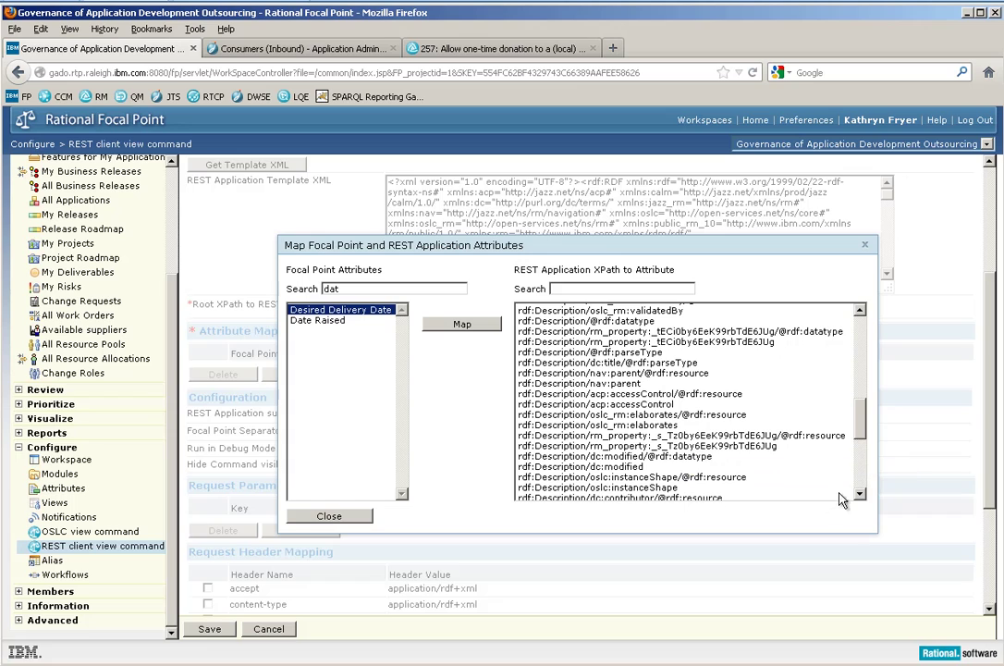
{"action": "left_click", "coordinate": [860, 478]}
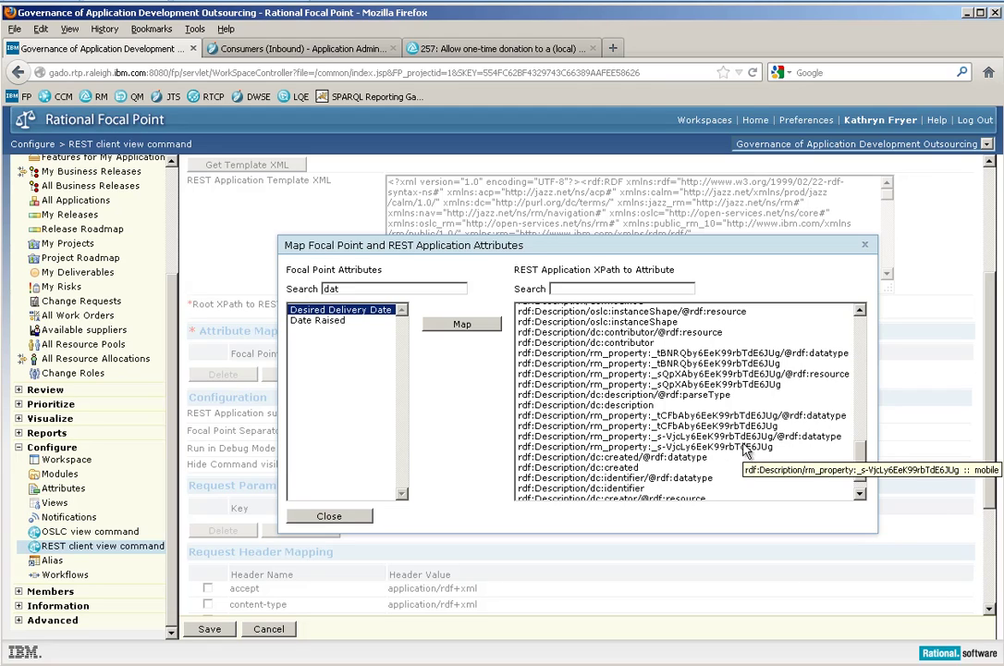
{"action": "left_click", "coordinate": [758, 365]}
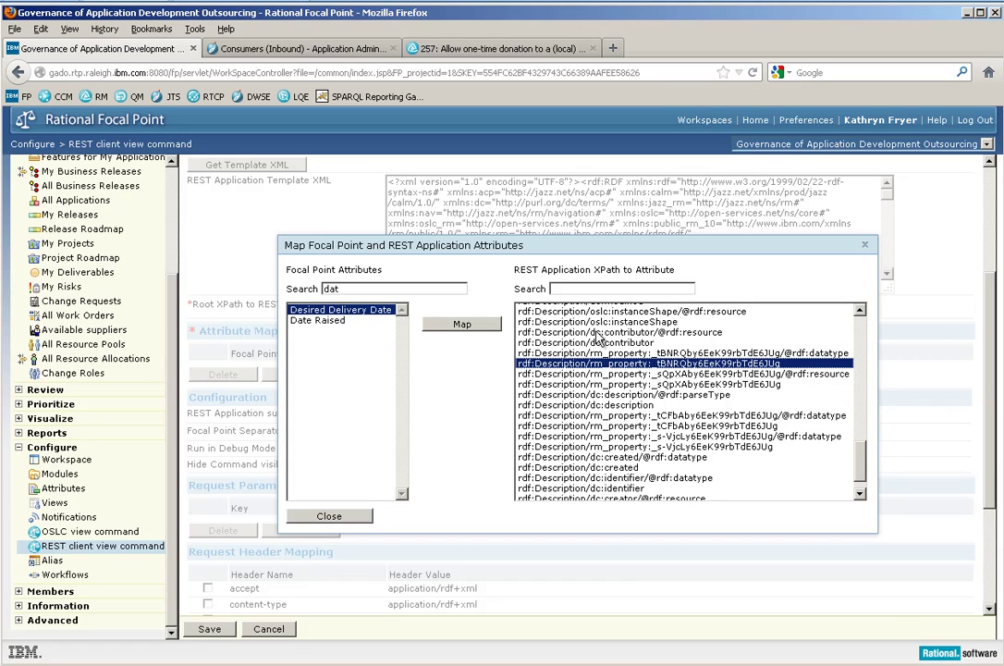
{"action": "left_click", "coordinate": [463, 329]}
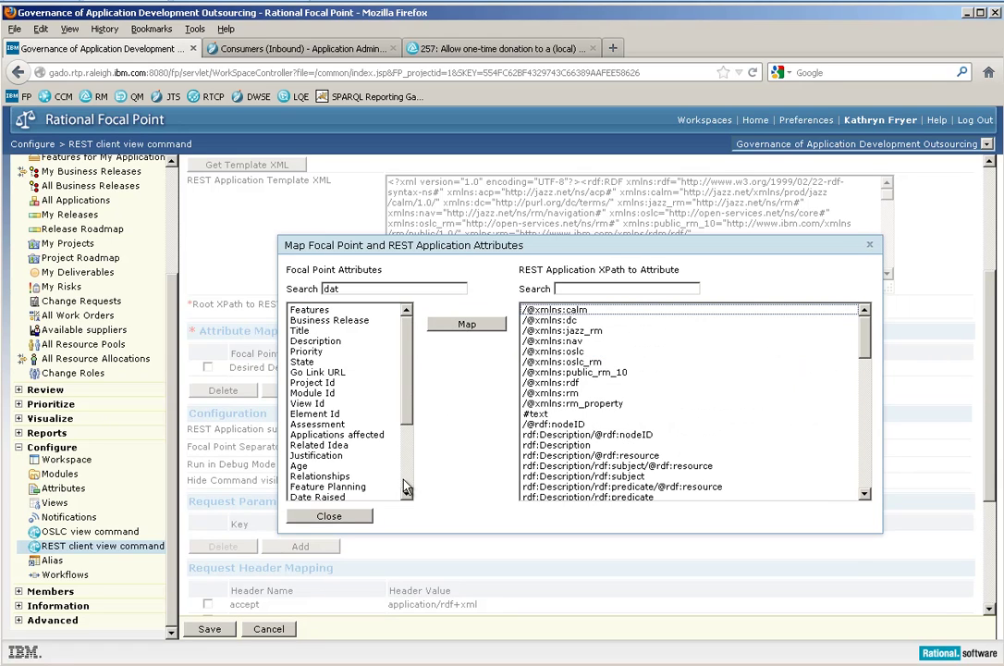
Map the Focal Point attribute Tags to the XPath rdf:Description/rm_property:_s-VjcLy6EeK99rbTdE6JUg and finish the attribute mapping
{"action": "scroll", "coordinate": [407, 483], "scroll_direction": "down", "scroll_amount": 3}
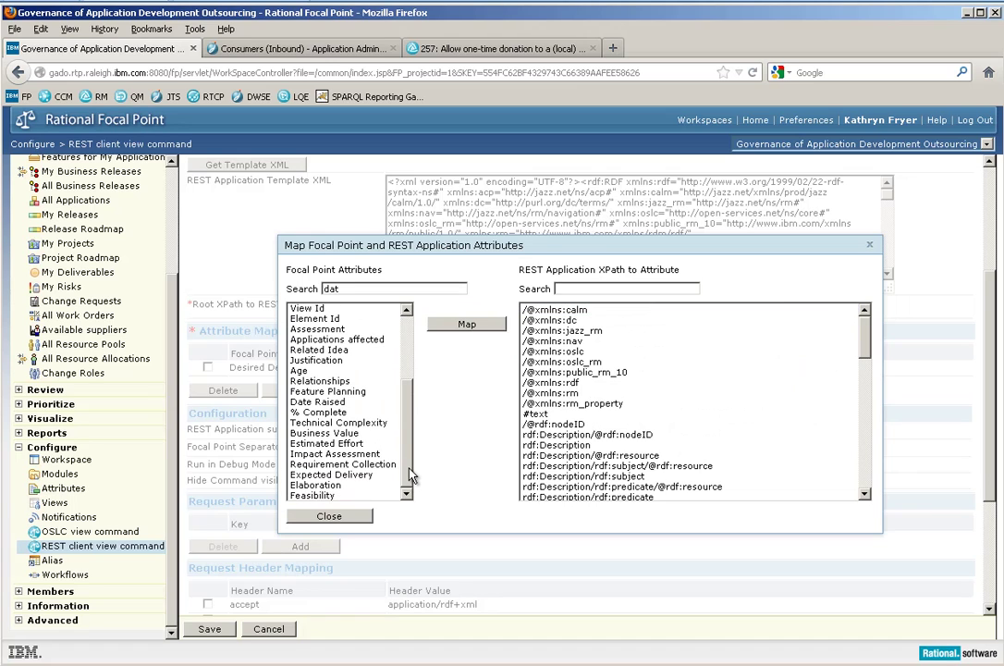
{"action": "double_click", "coordinate": [354, 292]}
{"action": "key", "text": "BackSpace"}
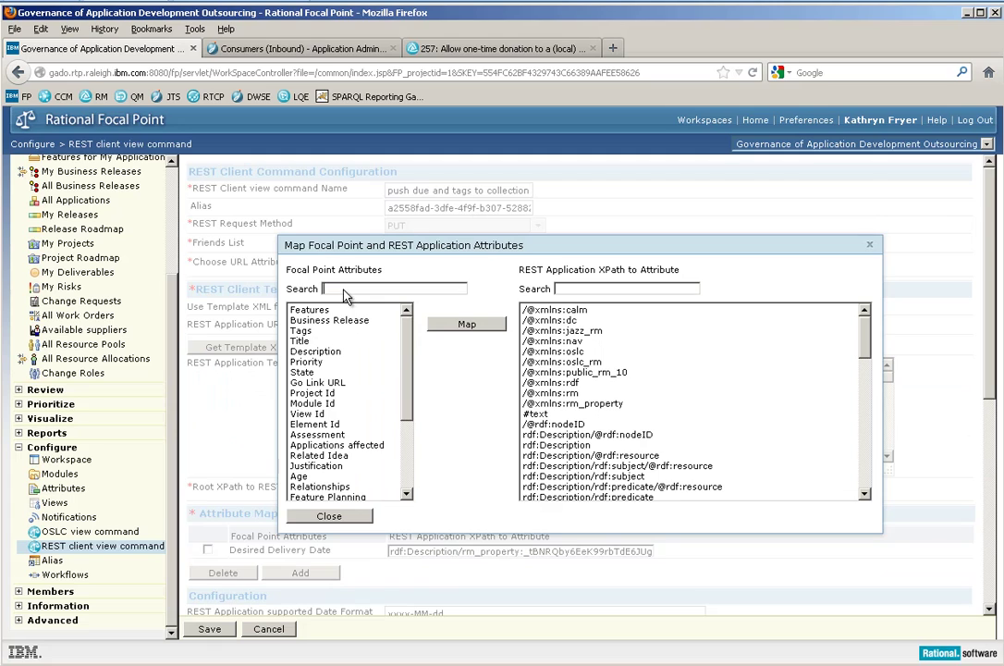
{"action": "type", "text": "ta"}
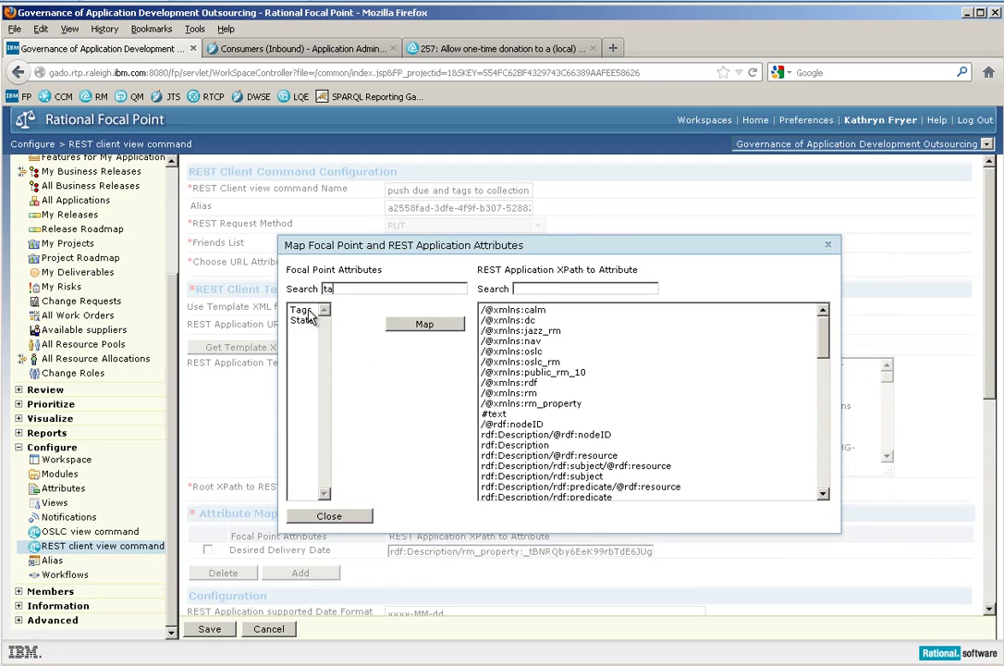
{"action": "left_click", "coordinate": [305, 312]}
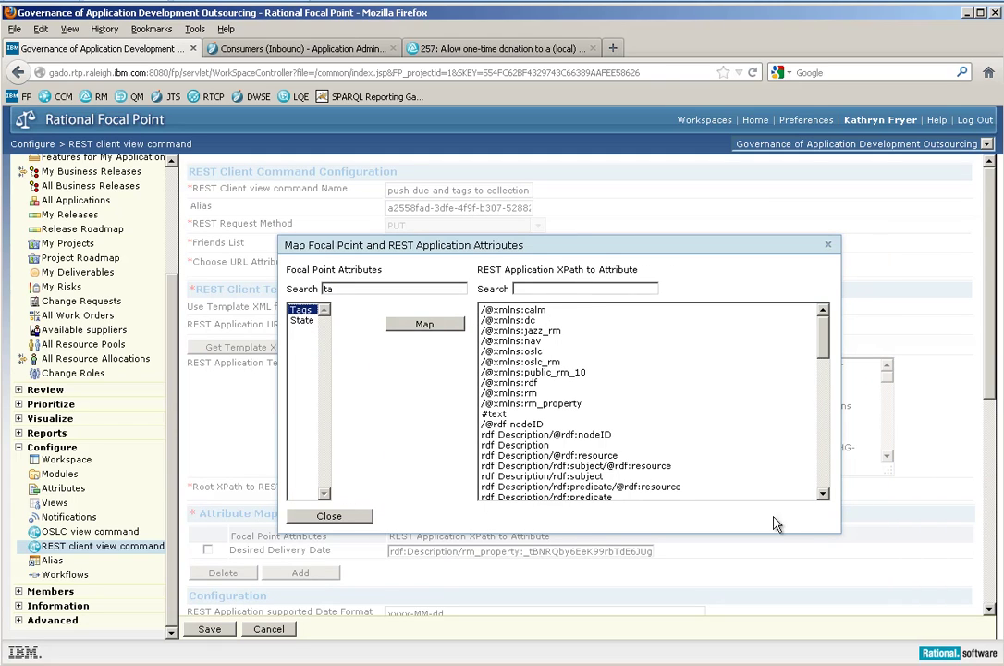
{"action": "scroll", "coordinate": [828, 472], "scroll_direction": "down", "scroll_amount": 5}
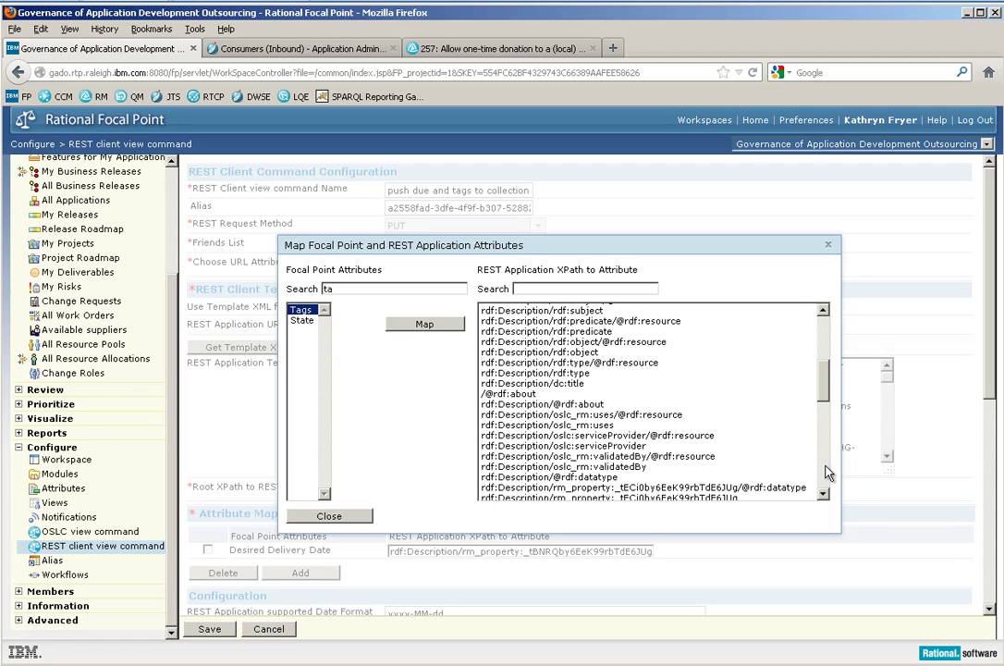
{"action": "scroll", "coordinate": [827, 472], "scroll_direction": "down", "scroll_amount": 5}
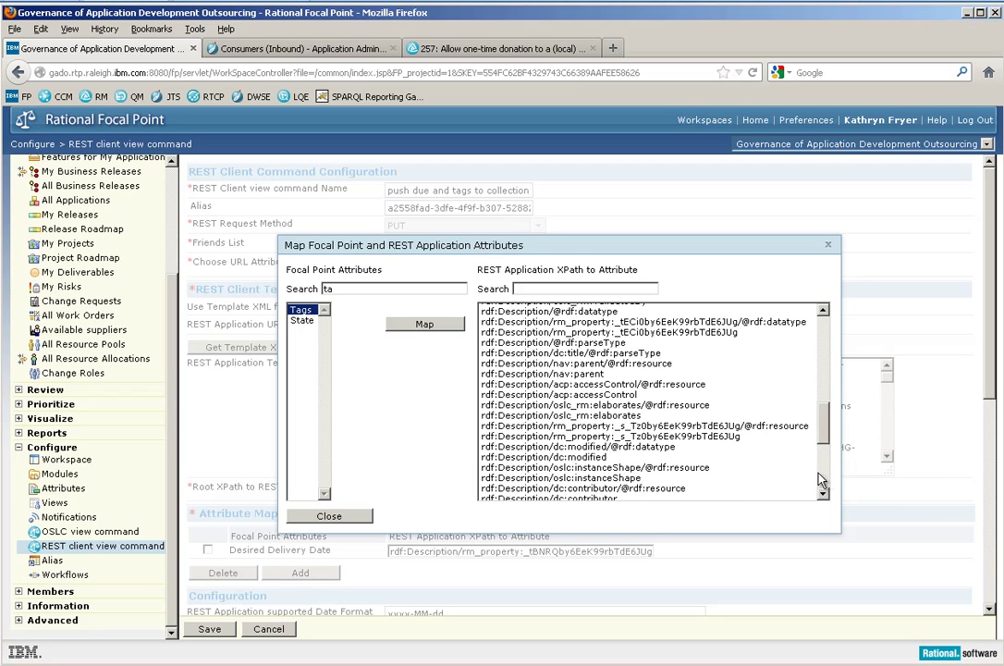
{"action": "scroll", "coordinate": [731, 402], "scroll_direction": "down", "scroll_amount": 5}
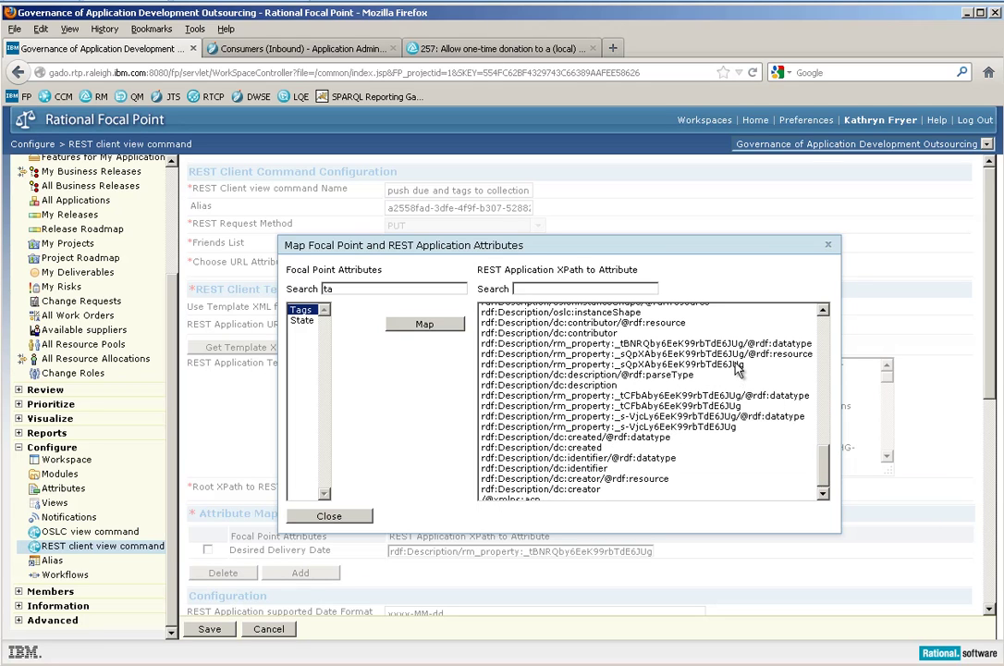
{"action": "left_click", "coordinate": [725, 430]}
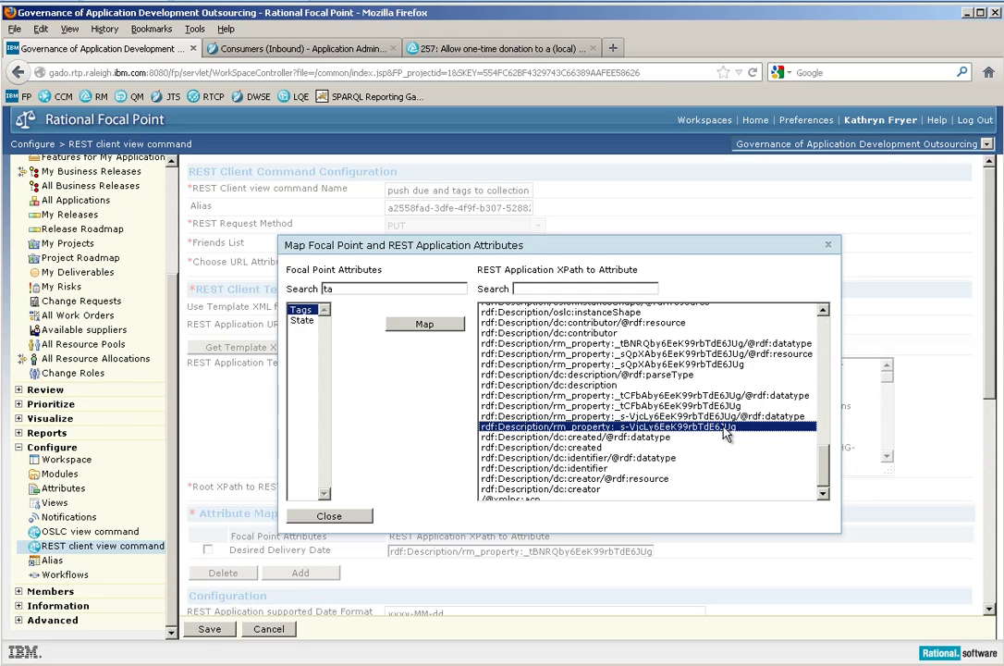
{"action": "left_click", "coordinate": [425, 326]}
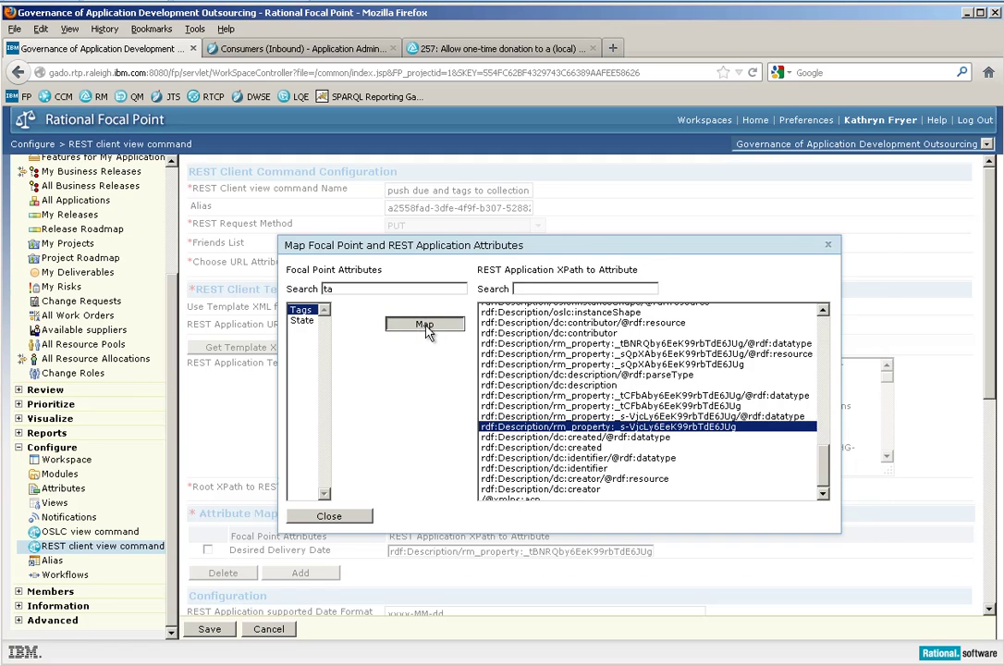
{"action": "left_click", "coordinate": [330, 519]}
Review the remaining configuration, header mapping and scheduler settings, and save the view command
{"action": "scroll", "coordinate": [745, 565], "scroll_direction": "down", "scroll_amount": 3}
{"action": "scroll", "coordinate": [745, 565], "scroll_direction": "down", "scroll_amount": 3}
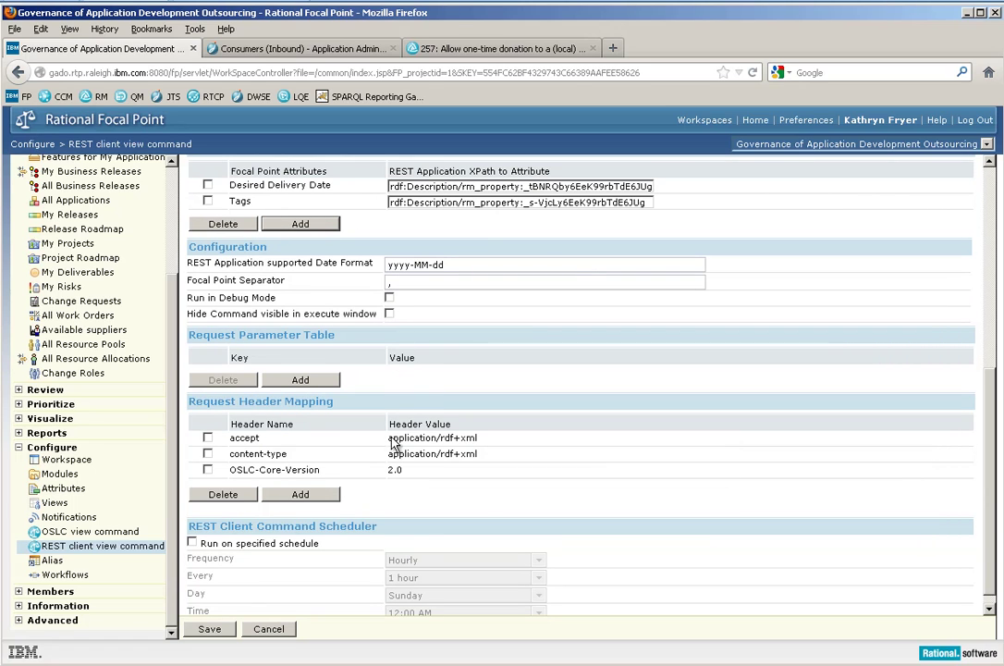
{"action": "scroll", "coordinate": [370, 566], "scroll_direction": "down", "scroll_amount": 1}
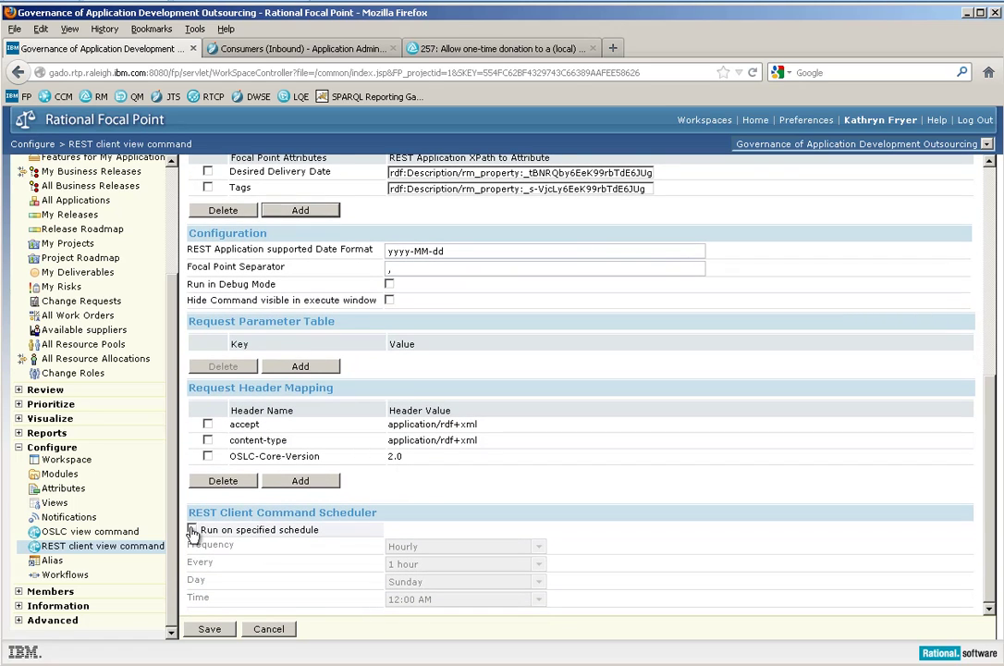
{"action": "left_click", "coordinate": [219, 632]}
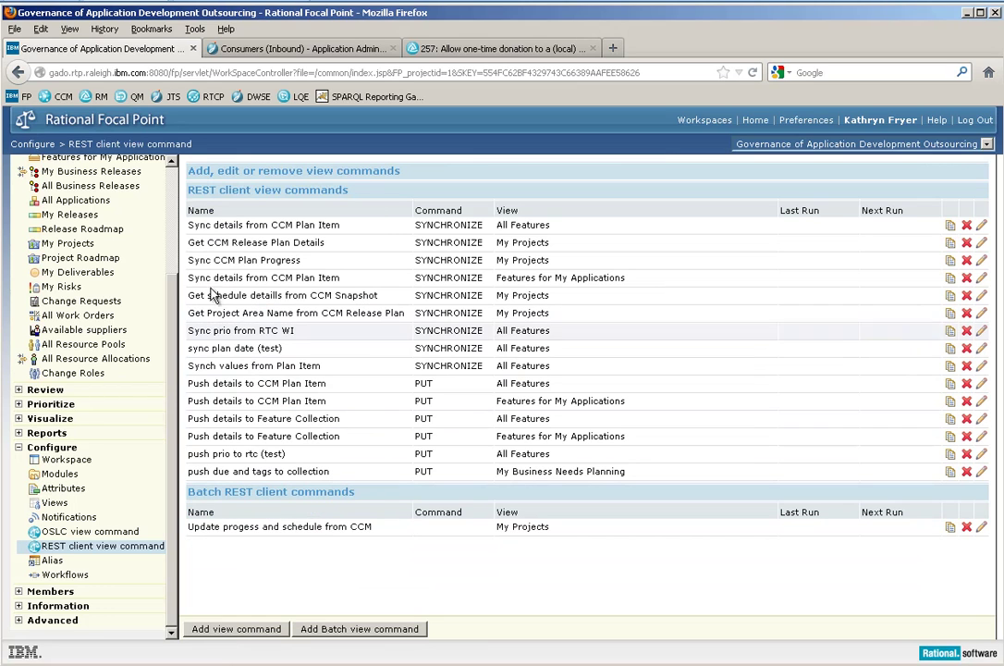
Display the business need Enable charity donations from mobile devices in the My Business Needs Planning view
{"action": "scroll", "coordinate": [174, 203], "scroll_direction": "up", "scroll_amount": 2}
{"action": "scroll", "coordinate": [174, 203], "scroll_direction": "up", "scroll_amount": 1}
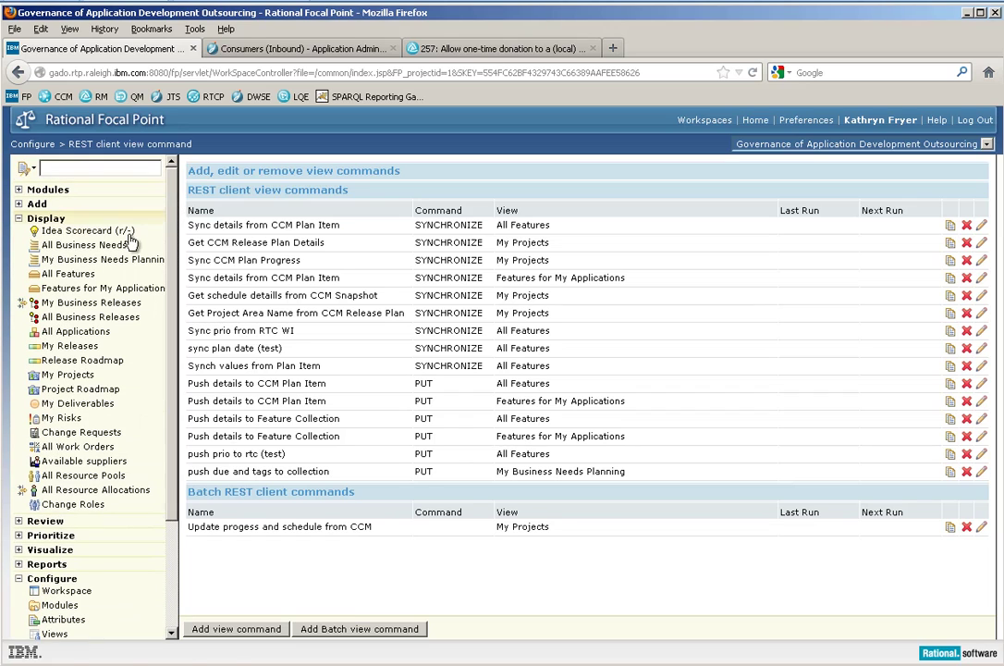
{"action": "left_click", "coordinate": [126, 262]}
{"action": "left_click", "coordinate": [271, 282]}
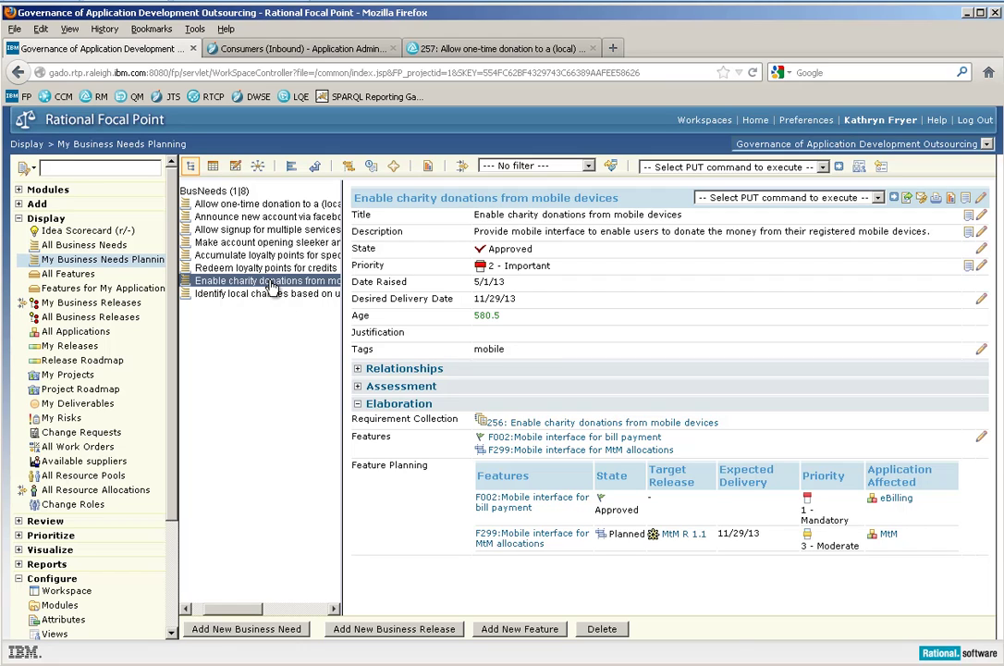
Run the PUT command push due and tags to collection on the displayed business need
{"action": "mouse_move", "coordinate": [599, 424]}
{"action": "left_click", "coordinate": [877, 198]}
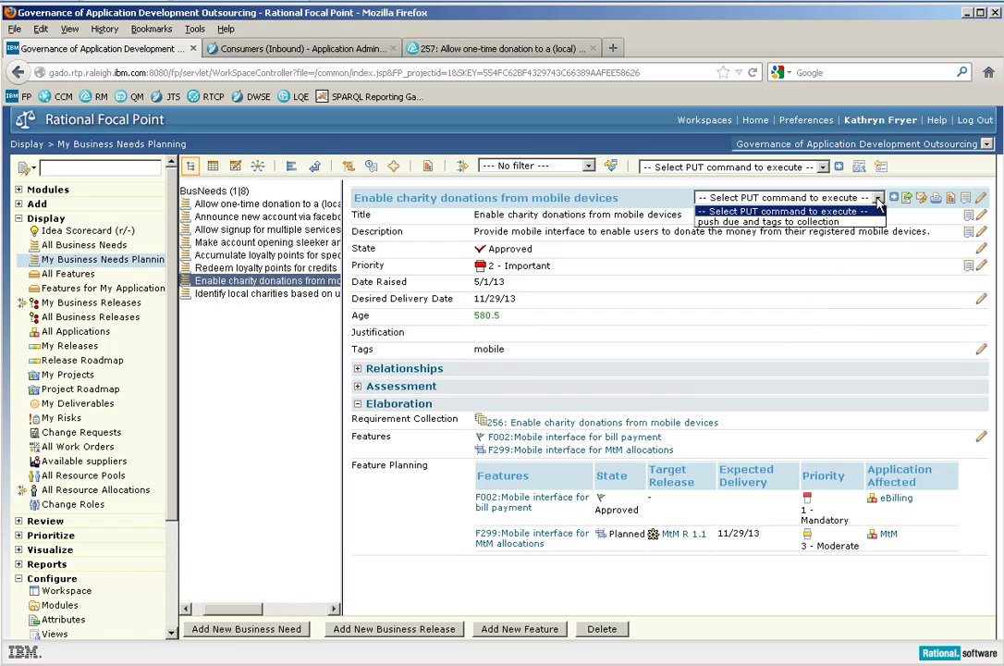
{"action": "left_click", "coordinate": [823, 223]}
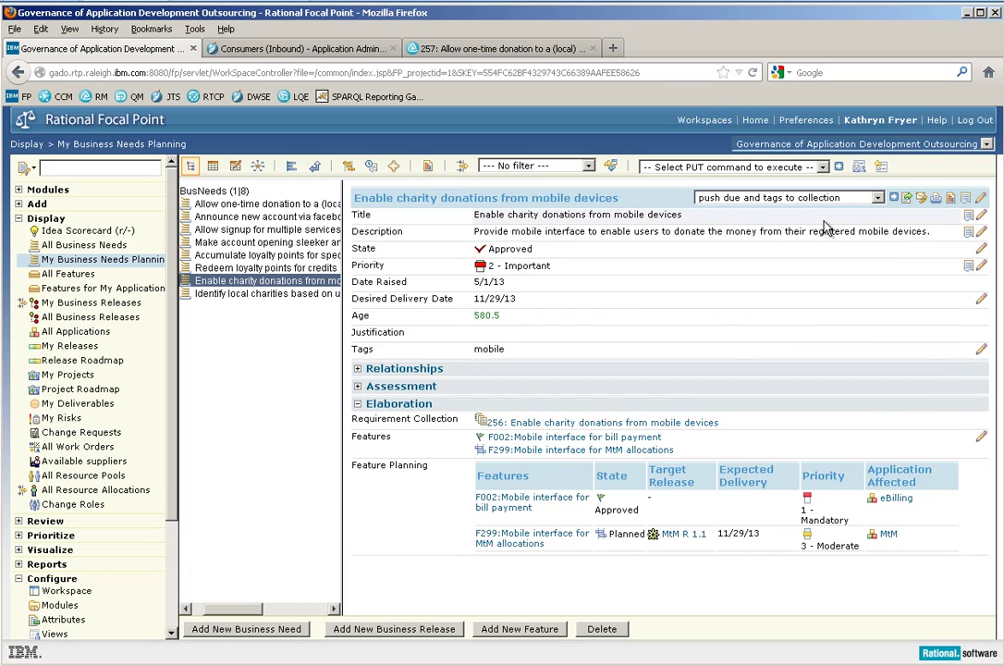
{"action": "left_click", "coordinate": [896, 200]}
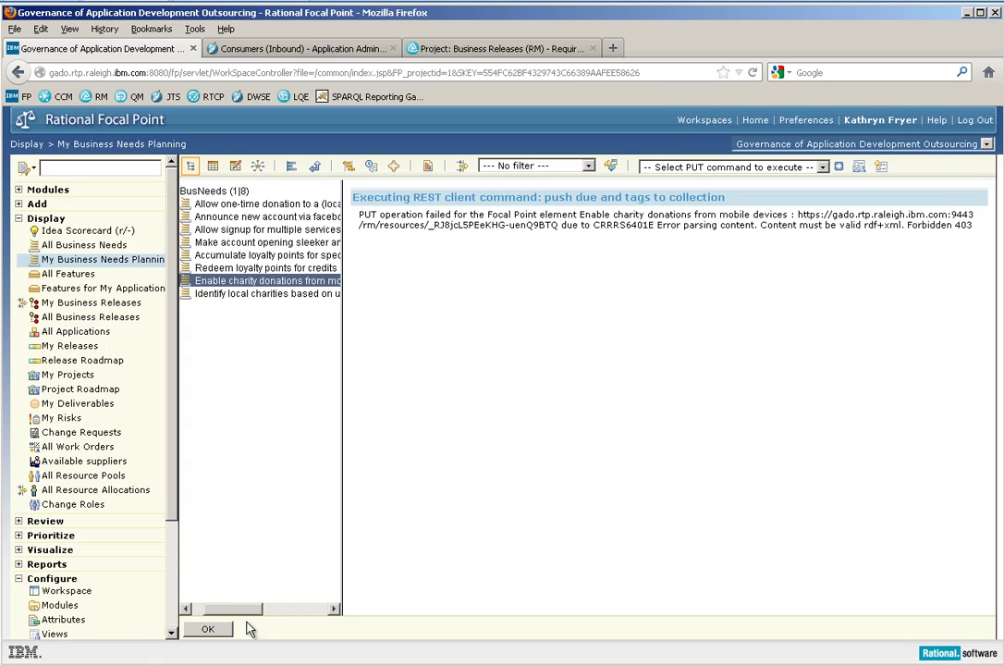
Turn off Use Template XML for REST PUT call in the view command push due and tags to collection, and save it
{"action": "scroll", "coordinate": [148, 573], "scroll_direction": "down", "scroll_amount": 3}
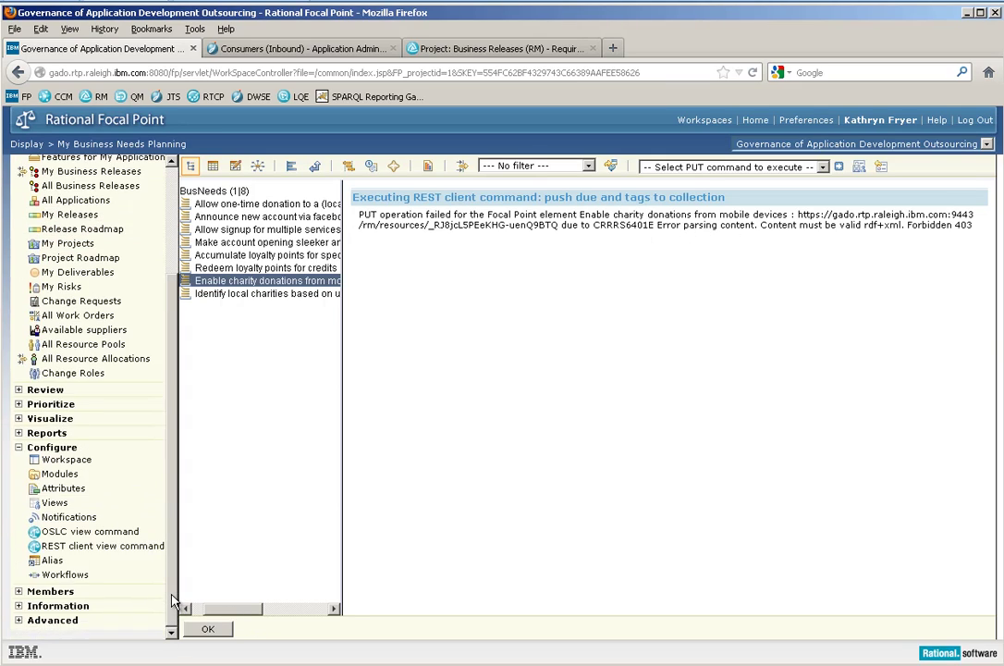
{"action": "left_click", "coordinate": [139, 547]}
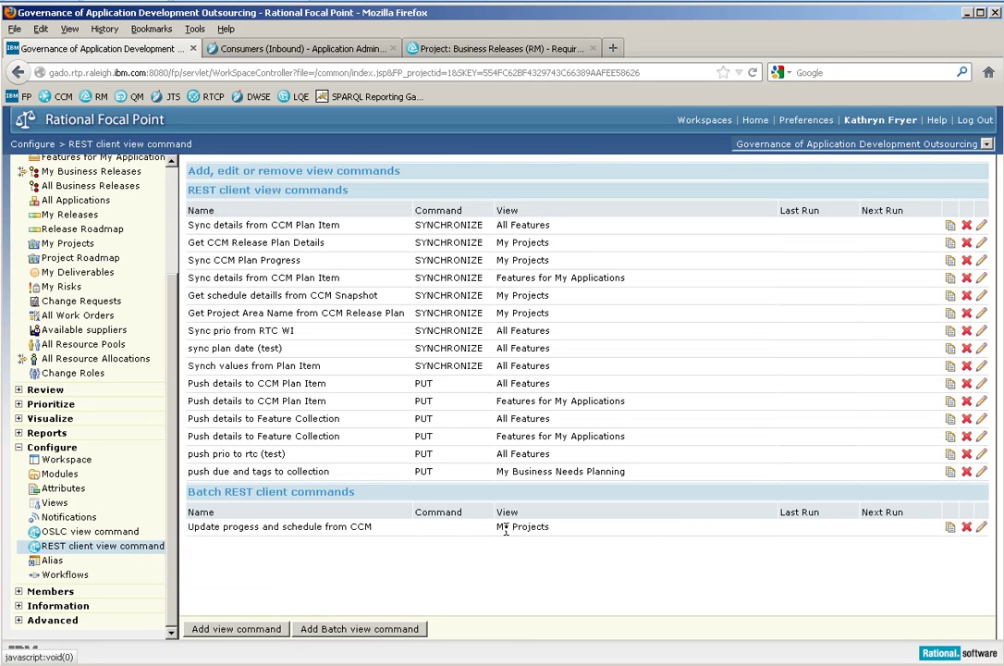
{"action": "left_click", "coordinate": [982, 471]}
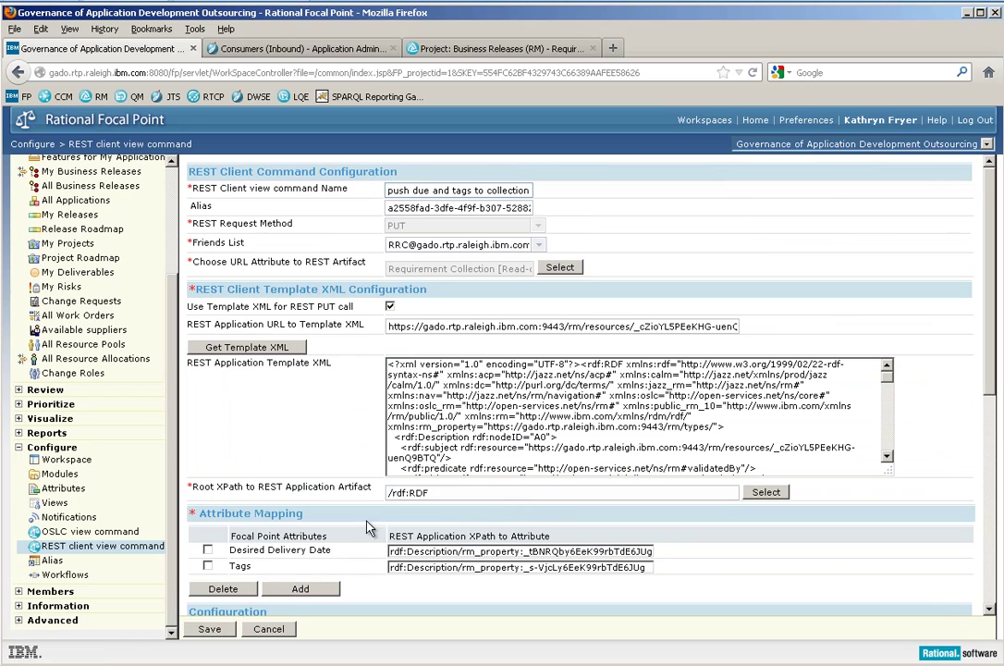
{"action": "left_click", "coordinate": [389, 306]}
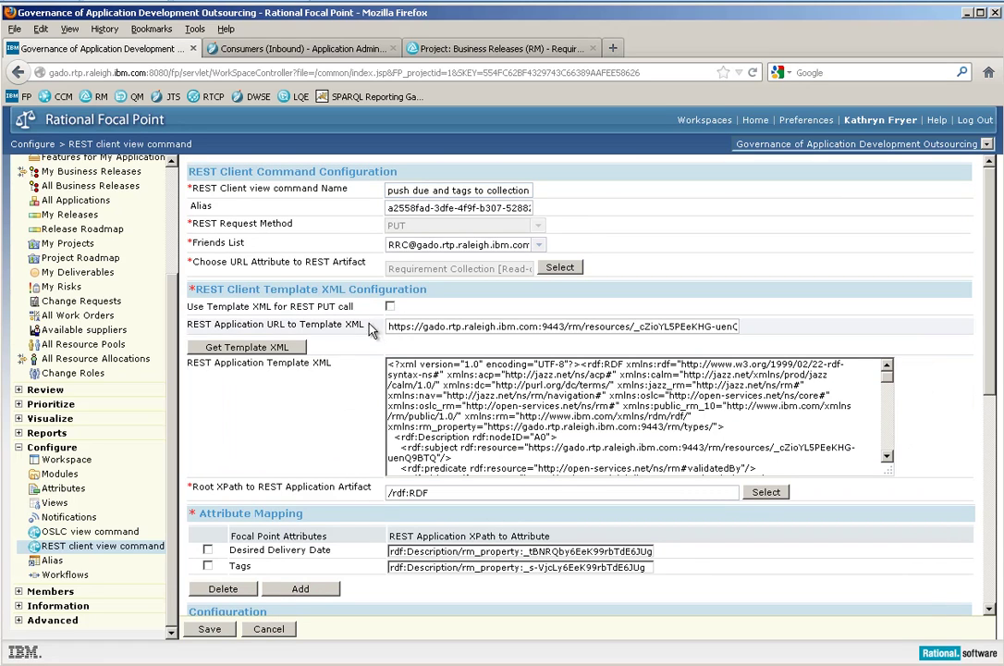
{"action": "scroll", "coordinate": [404, 347], "scroll_direction": "down", "scroll_amount": 4}
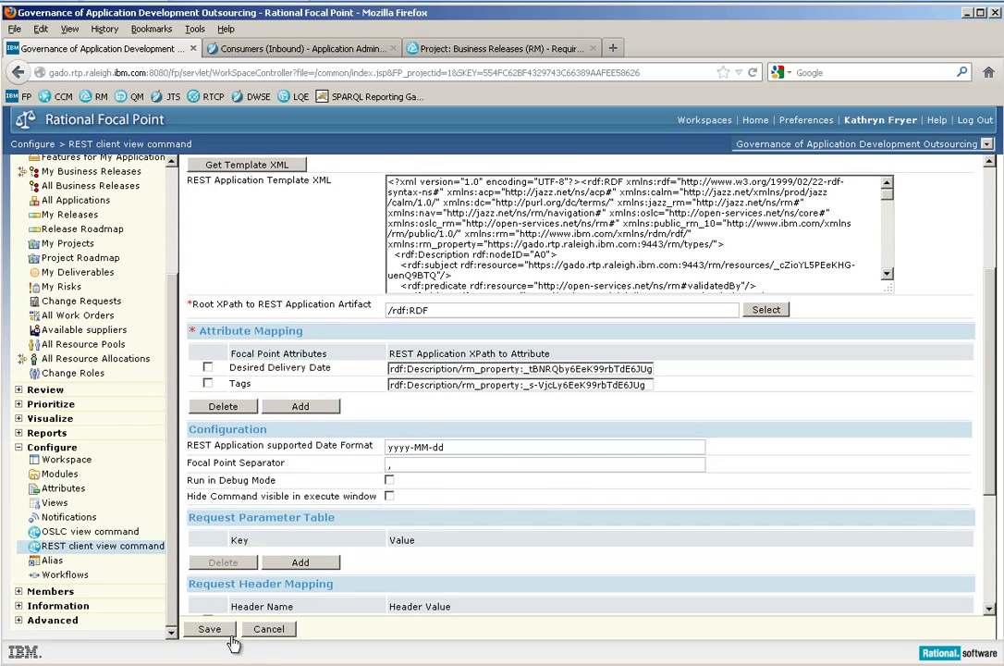
{"action": "left_click", "coordinate": [207, 628]}
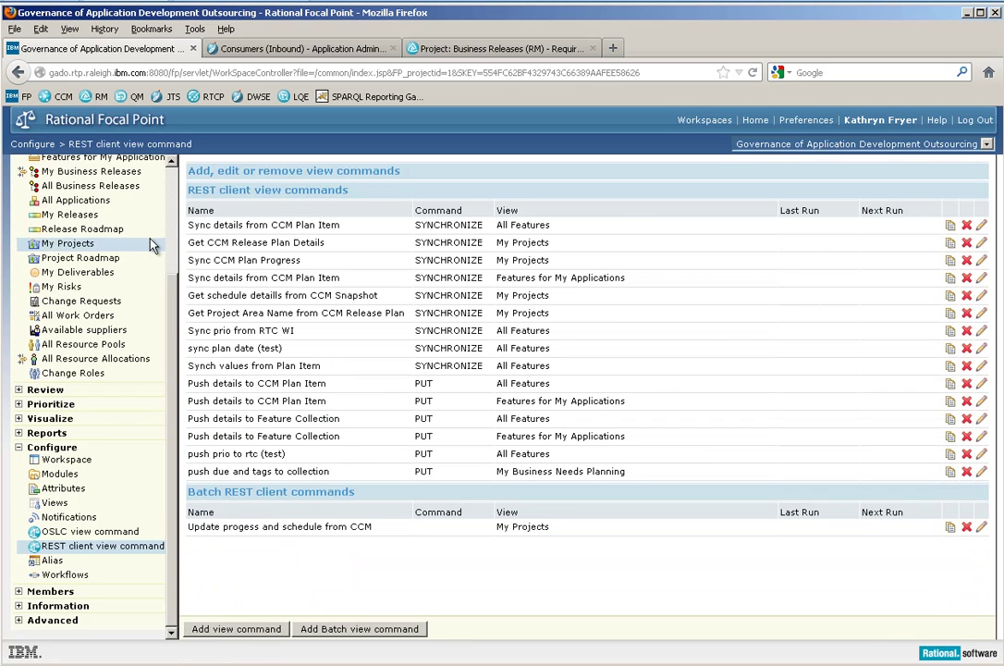
Run push due and tags to collection on Enable charity donations from mobile devices in the My Business Needs Planning view
{"action": "scroll", "coordinate": [102, 337], "scroll_direction": "up", "scroll_amount": 3}
{"action": "left_click", "coordinate": [92, 259]}
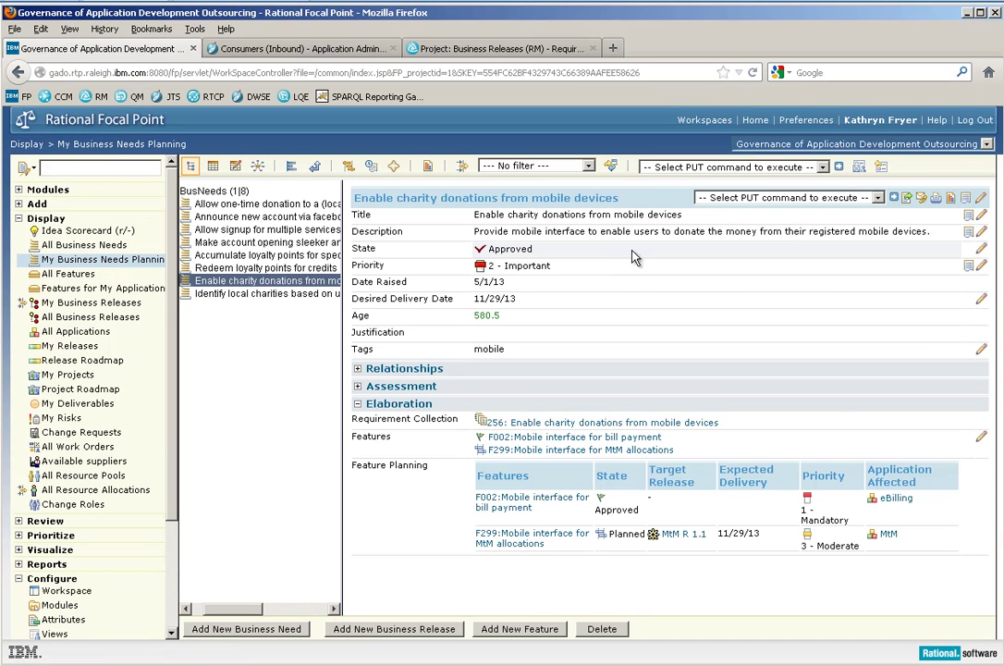
{"action": "left_click", "coordinate": [860, 198]}
{"action": "left_click", "coordinate": [870, 224]}
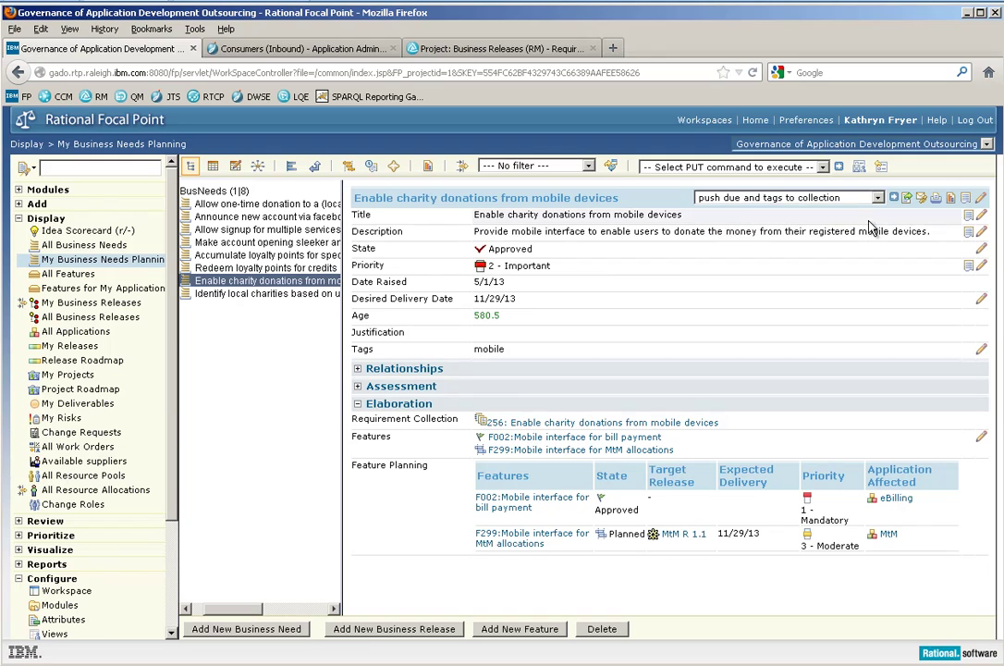
{"action": "left_click", "coordinate": [896, 199]}
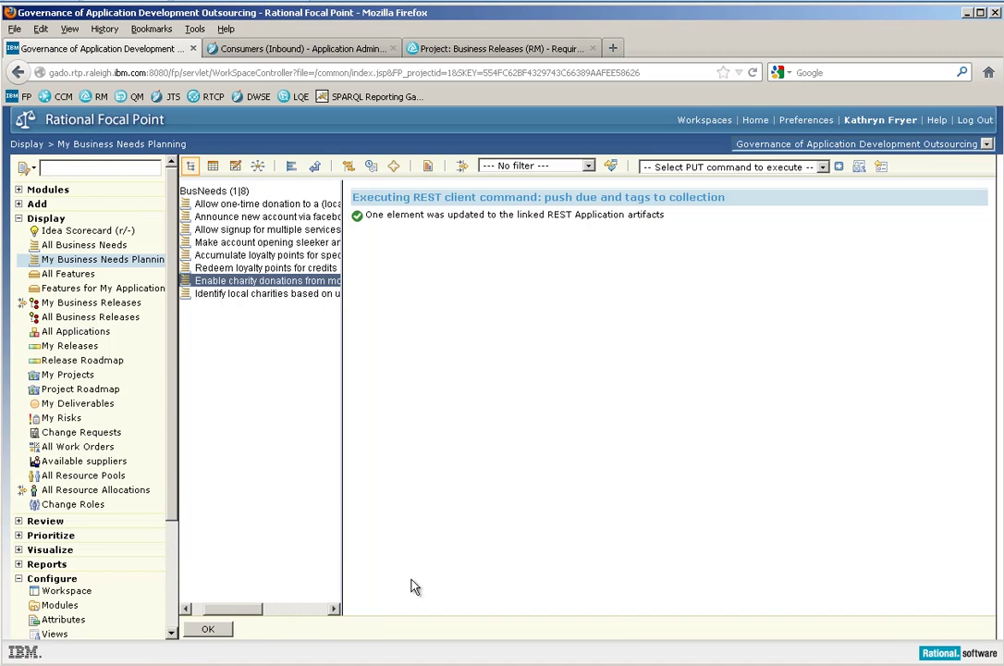
{"action": "left_click", "coordinate": [211, 630]}
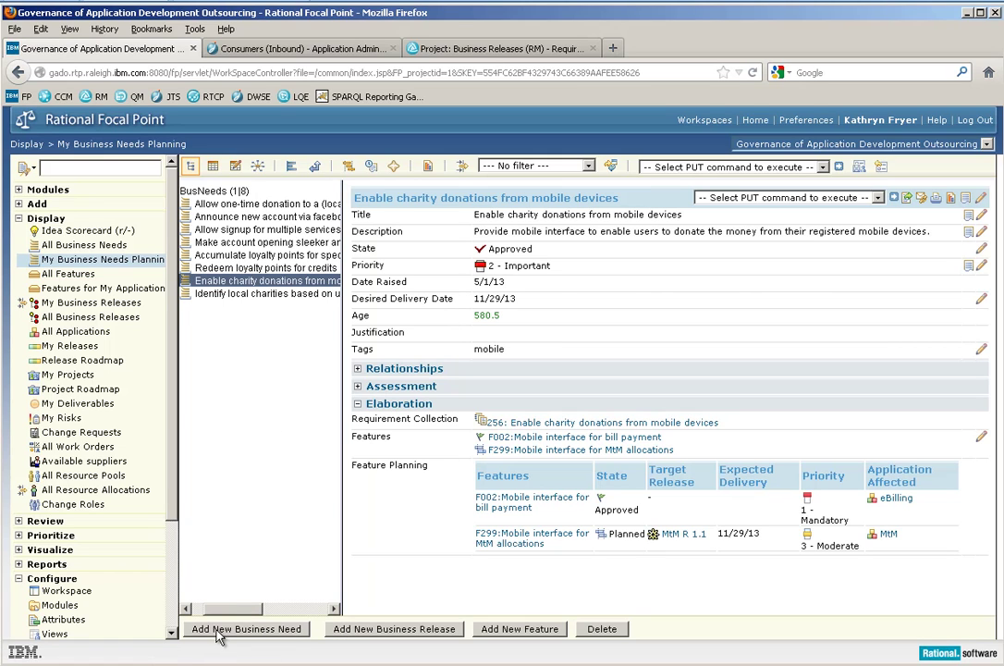
Open the business need's requirement collection 256 and check its Due Date and Tags, then return to Focal Point
{"action": "mouse_move", "coordinate": [643, 428]}
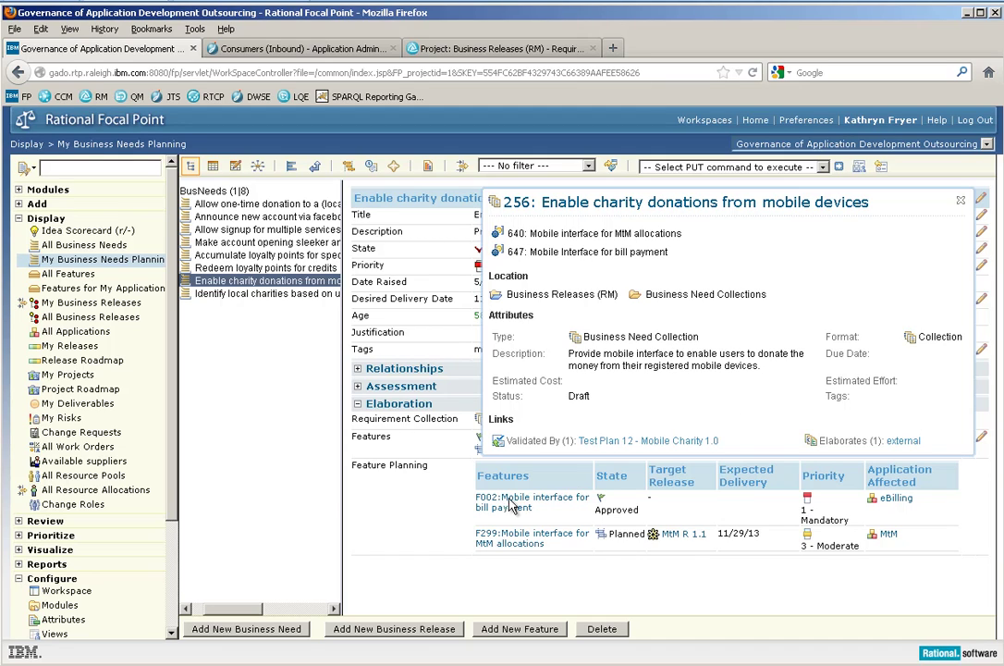
{"action": "left_click", "coordinate": [566, 427]}
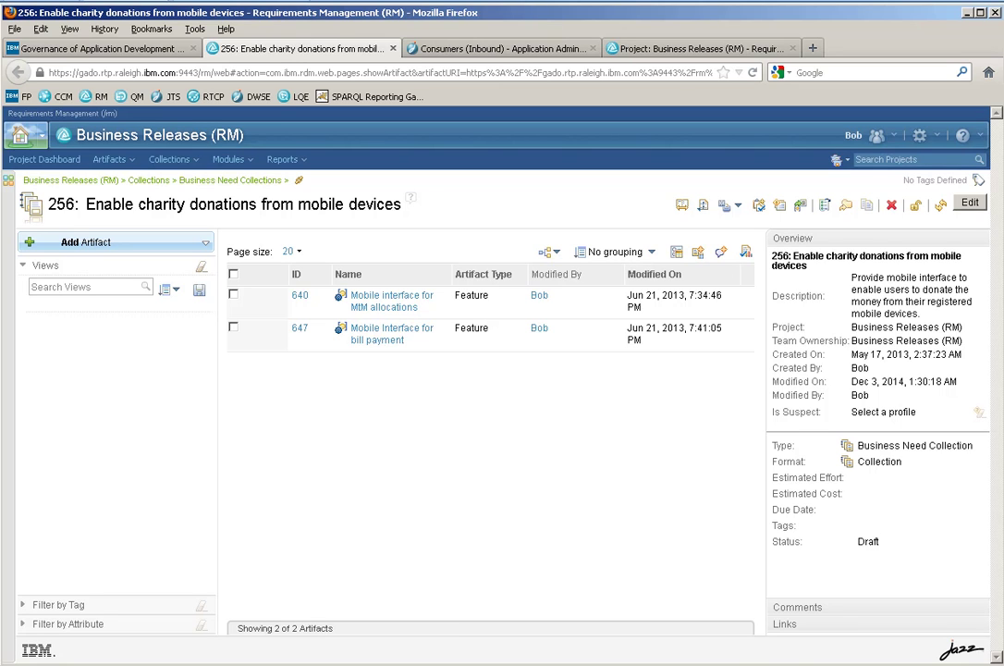
{"action": "left_click", "coordinate": [102, 49]}
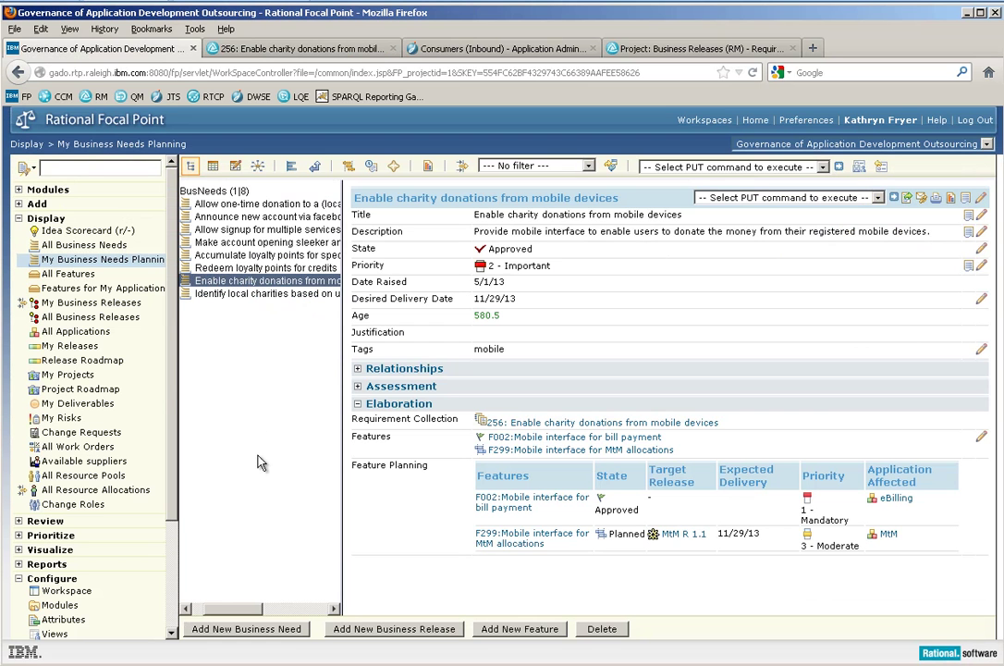
{"action": "scroll", "coordinate": [144, 505], "scroll_direction": "down", "scroll_amount": 3}
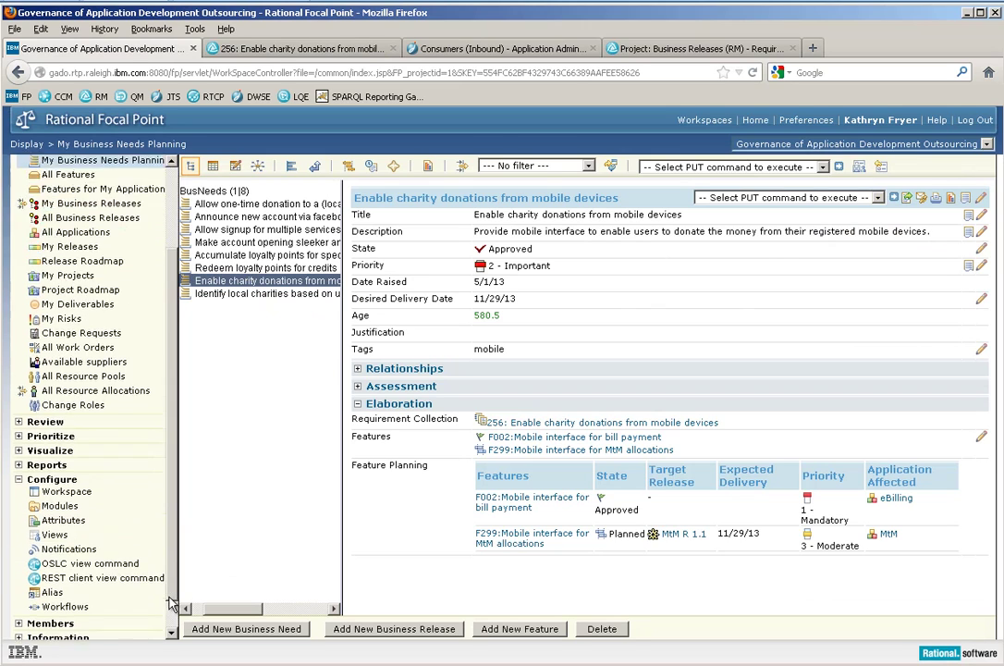
{"action": "left_click", "coordinate": [97, 547]}
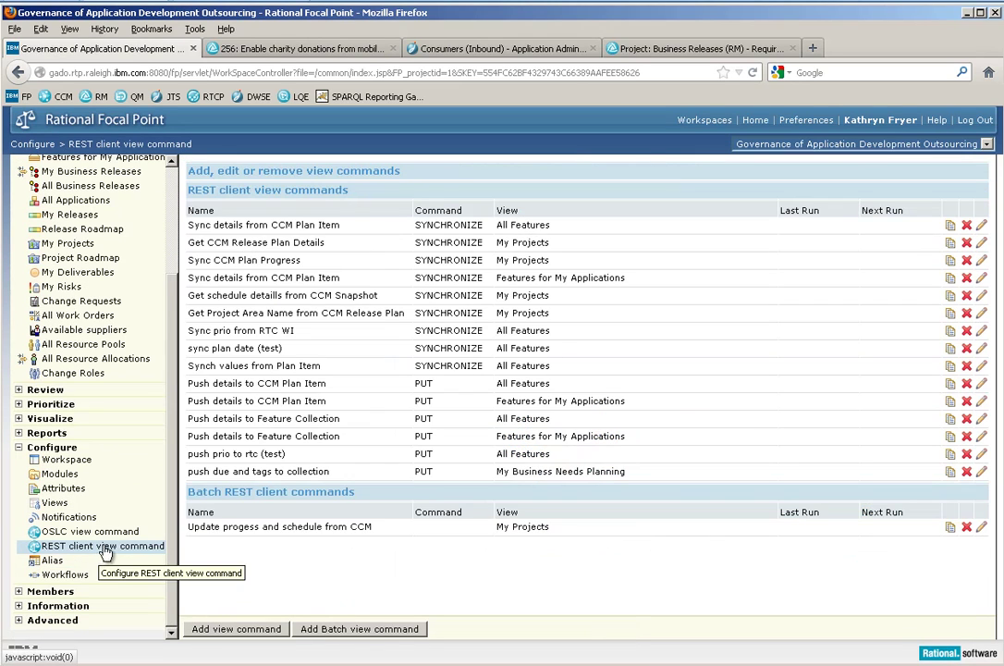
{"action": "left_click", "coordinate": [982, 474]}
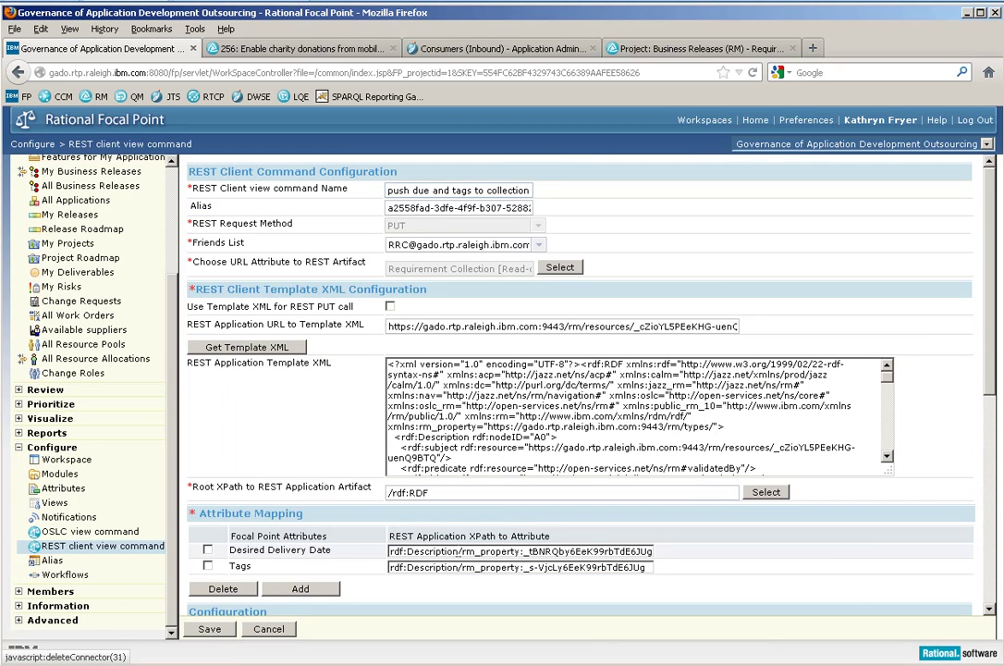
{"action": "left_click", "coordinate": [451, 551]}
{"action": "type", "text": "["}
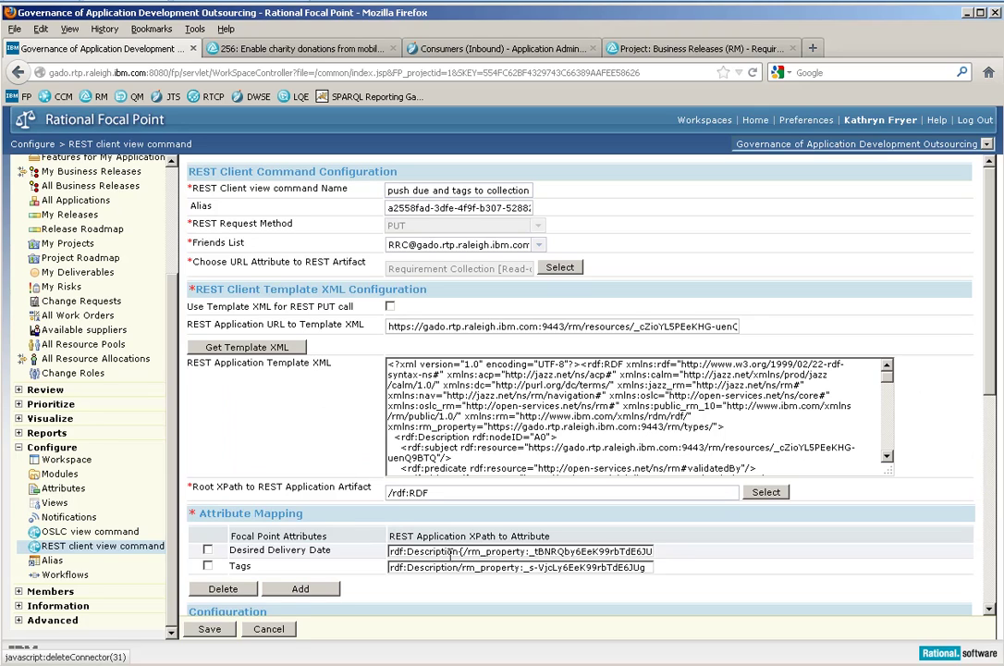
{"action": "type", "text": "@"}
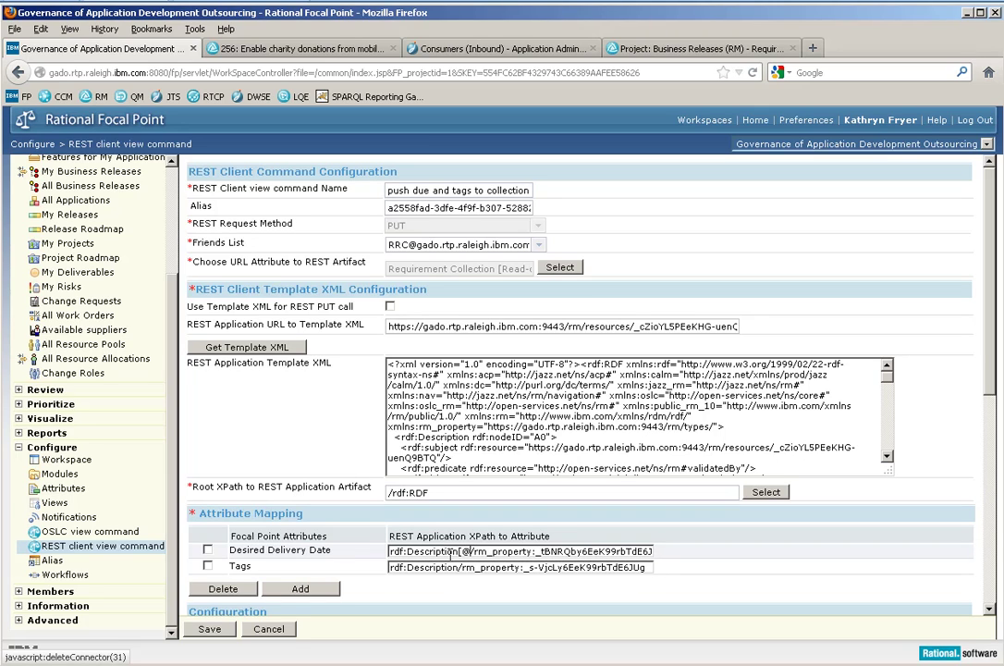
{"action": "type", "text": "rdf:a"}
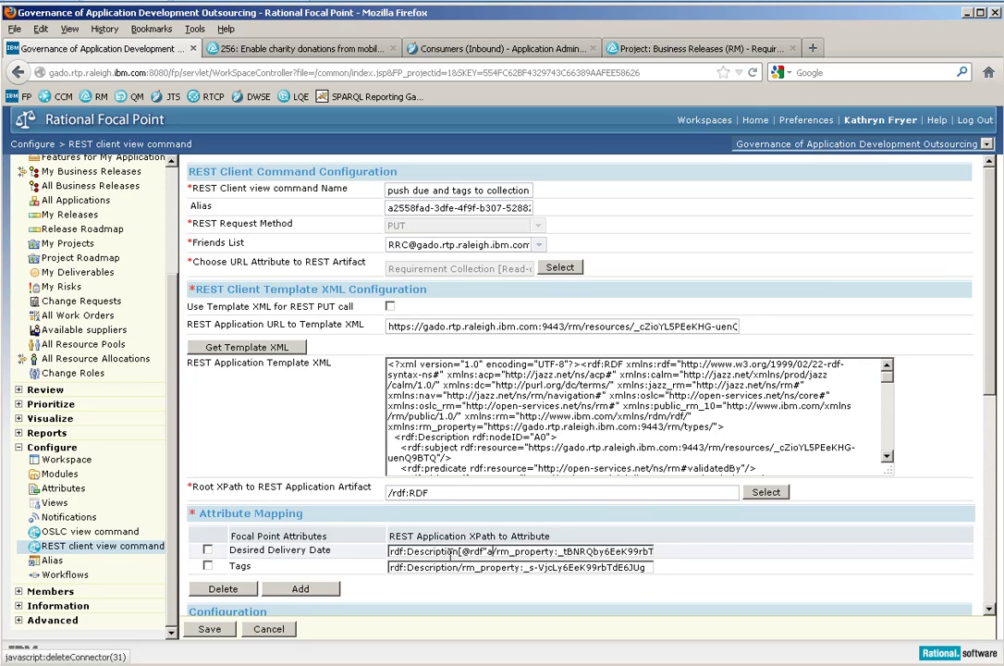
{"action": "type", "text": "bout]"}
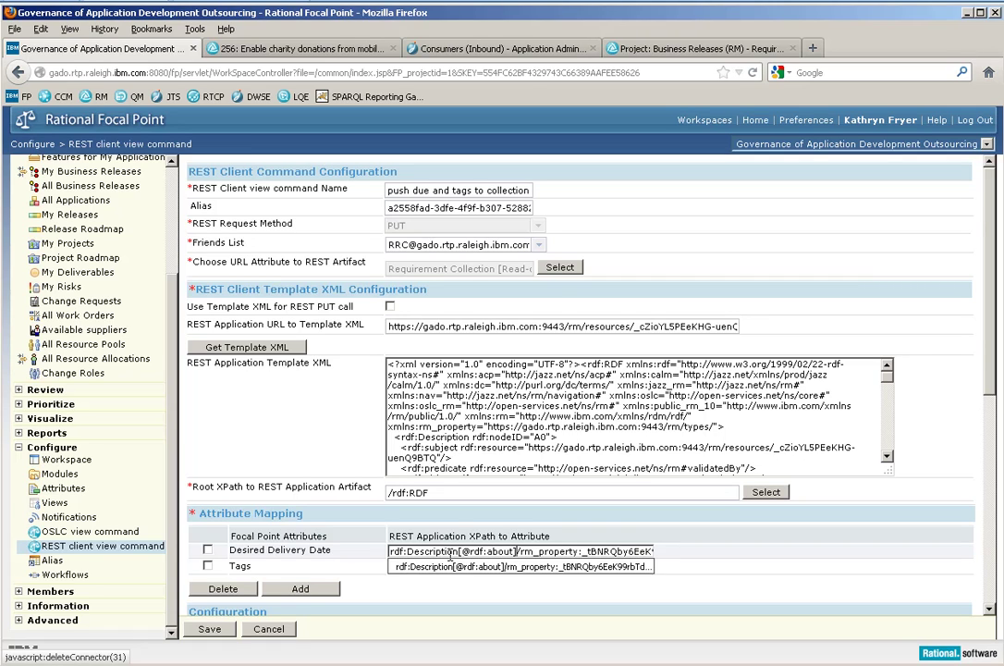
{"action": "key", "text": "Tab"}
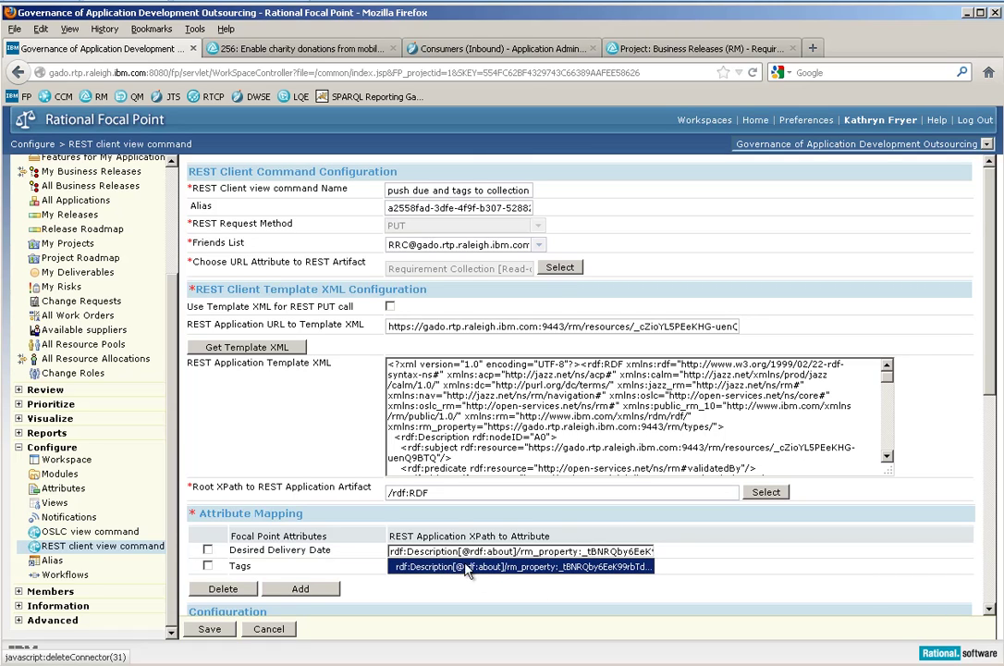
{"action": "left_click", "coordinate": [516, 593]}
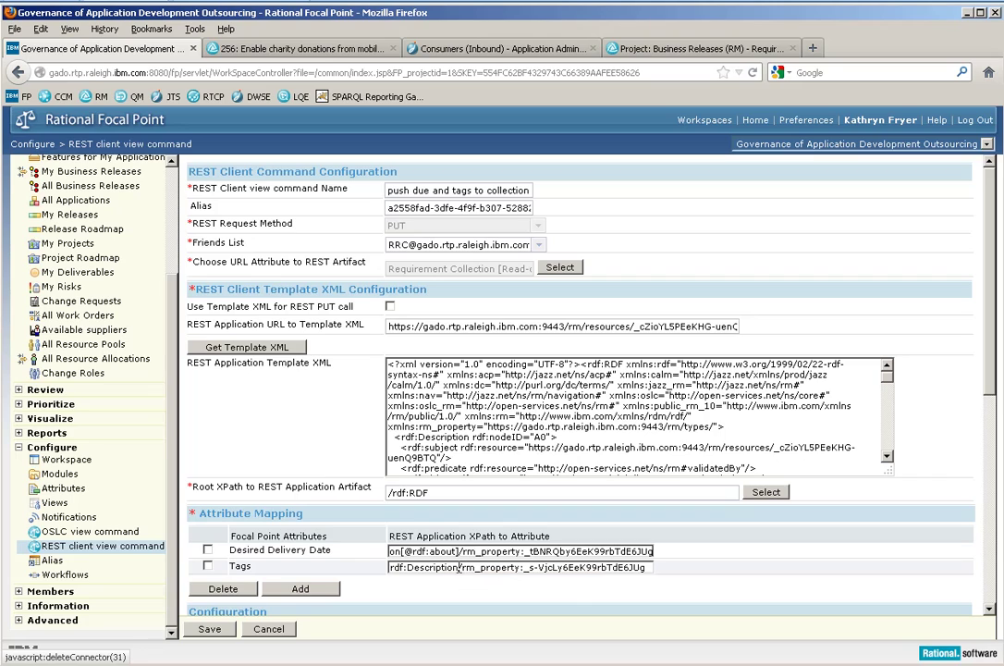
{"action": "type", "text": "["}
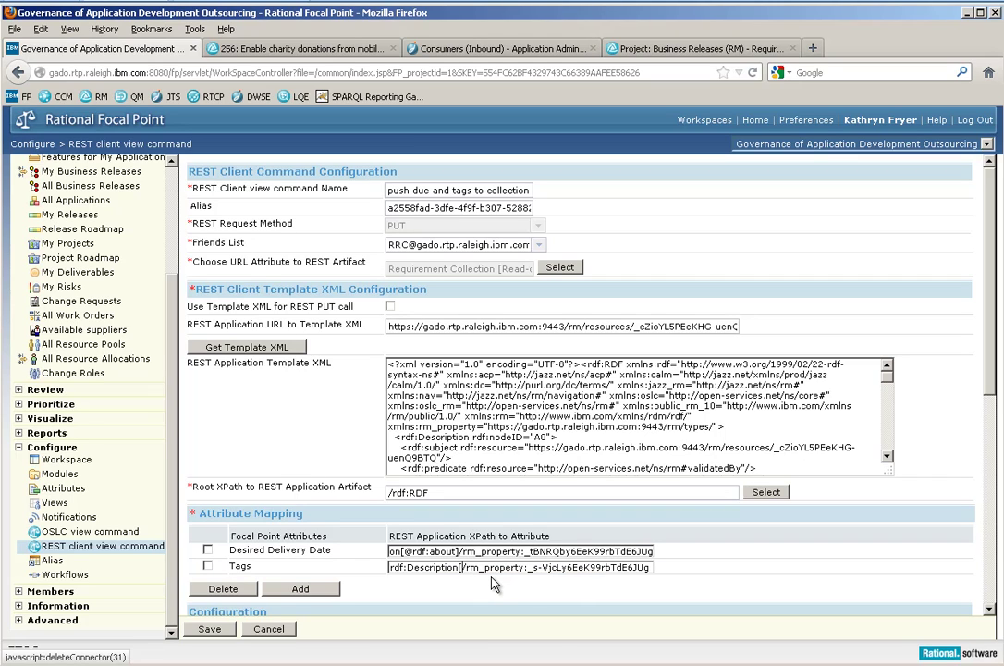
{"action": "type", "text": "@rdf:abou"}
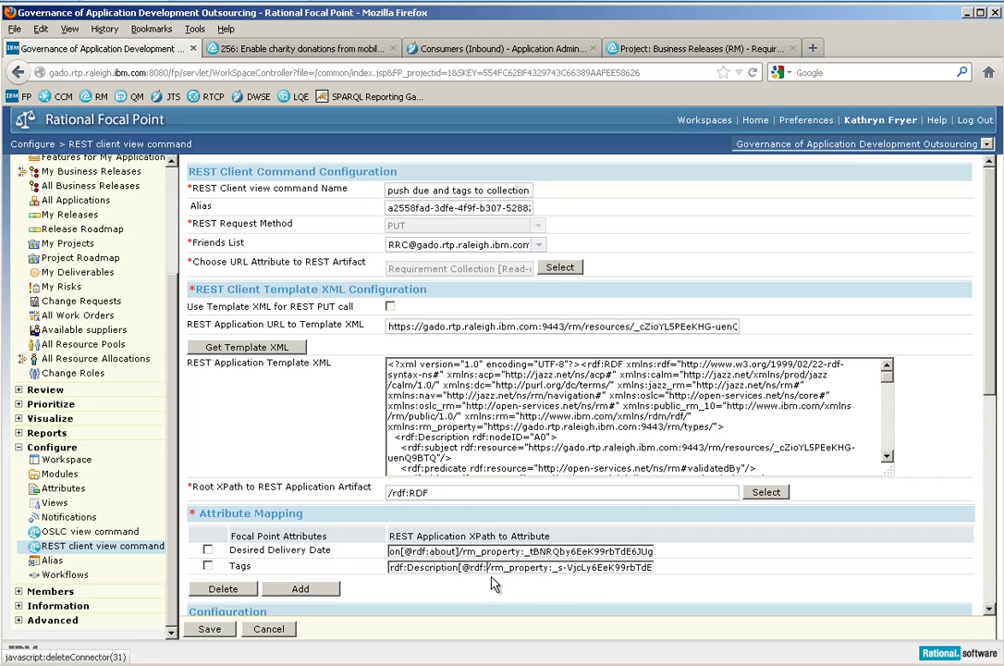
{"action": "type", "text": "t]"}
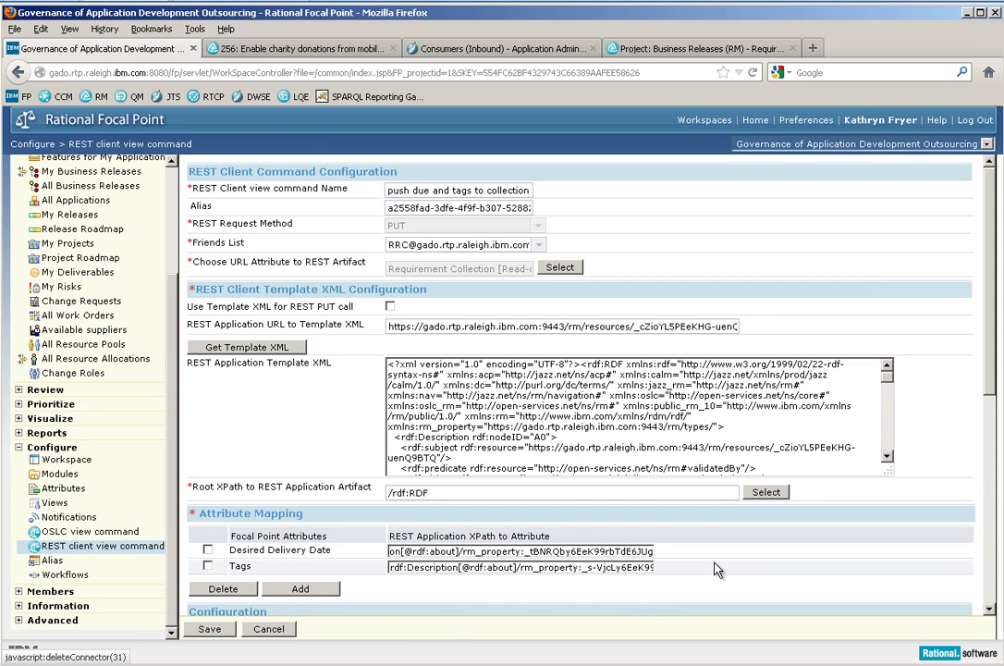
{"action": "left_click", "coordinate": [397, 553]}
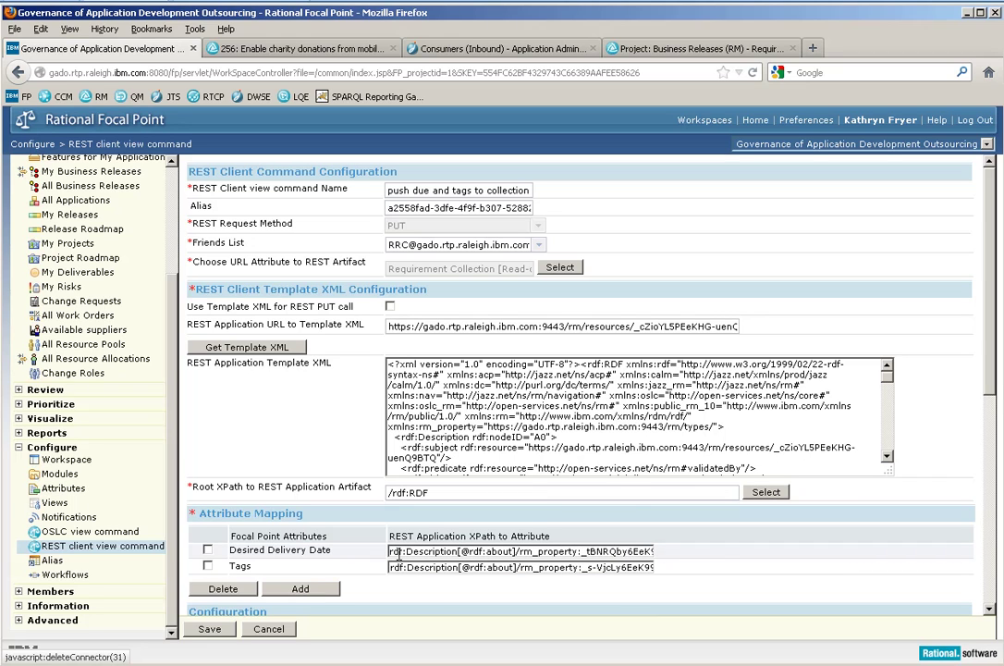
{"action": "left_click", "coordinate": [212, 631]}
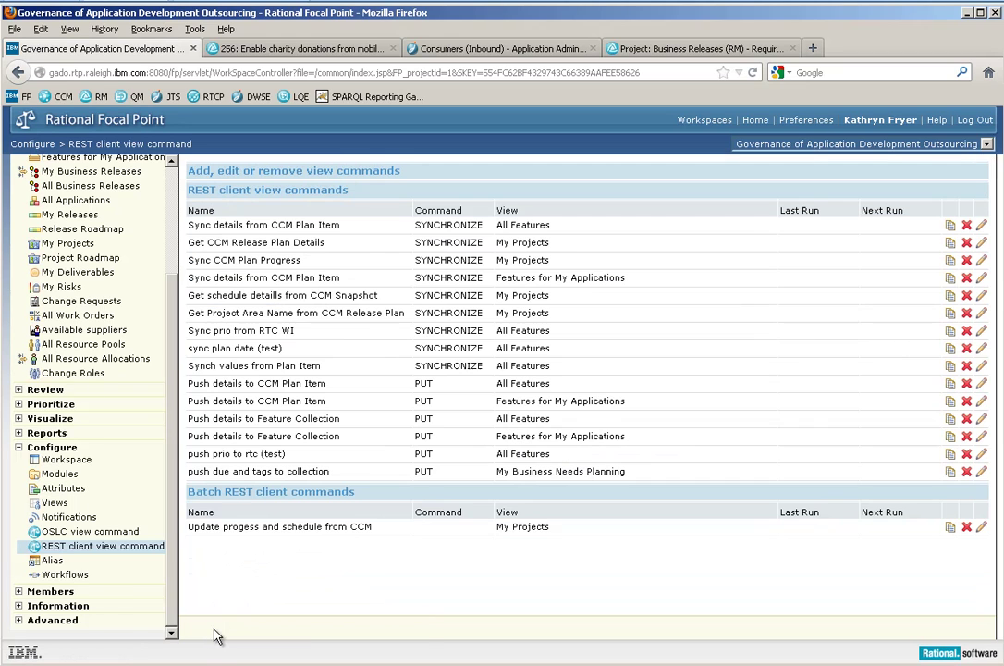
Return to My Business Needs Planning and rerun push due and tags to collection on Enable charity donations from mobile devices
{"action": "left_click", "coordinate": [176, 195]}
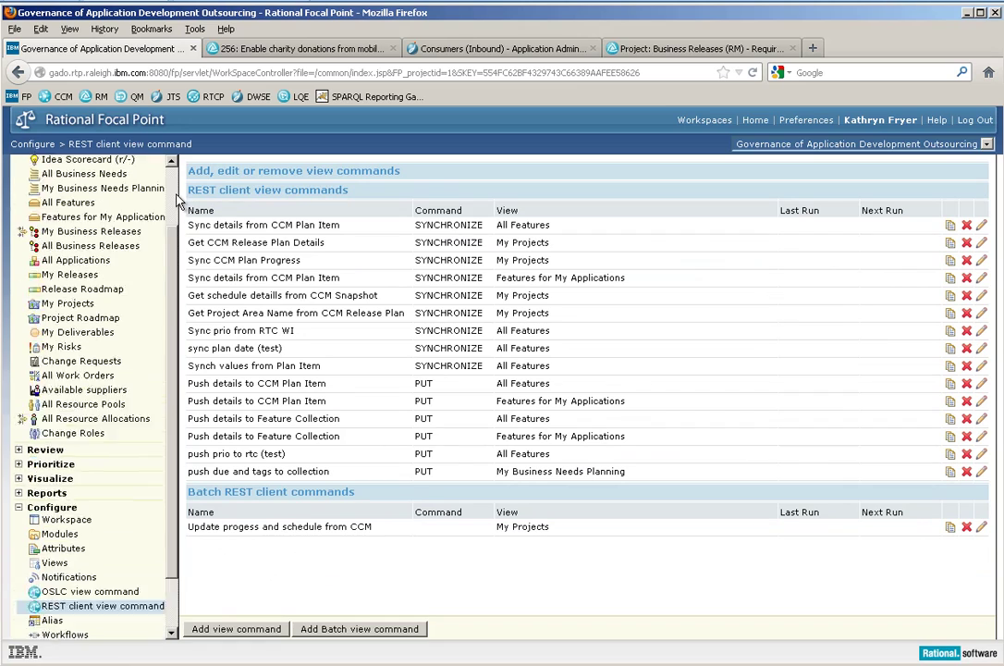
{"action": "scroll", "coordinate": [139, 245], "scroll_direction": "up", "scroll_amount": 2}
{"action": "left_click", "coordinate": [130, 262]}
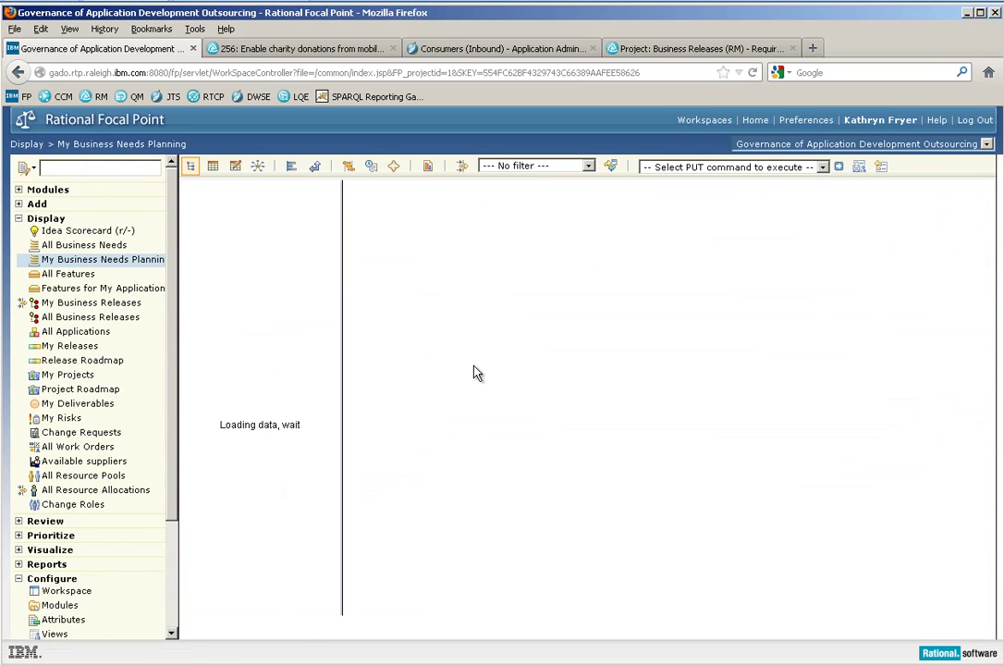
{"action": "left_click", "coordinate": [875, 196]}
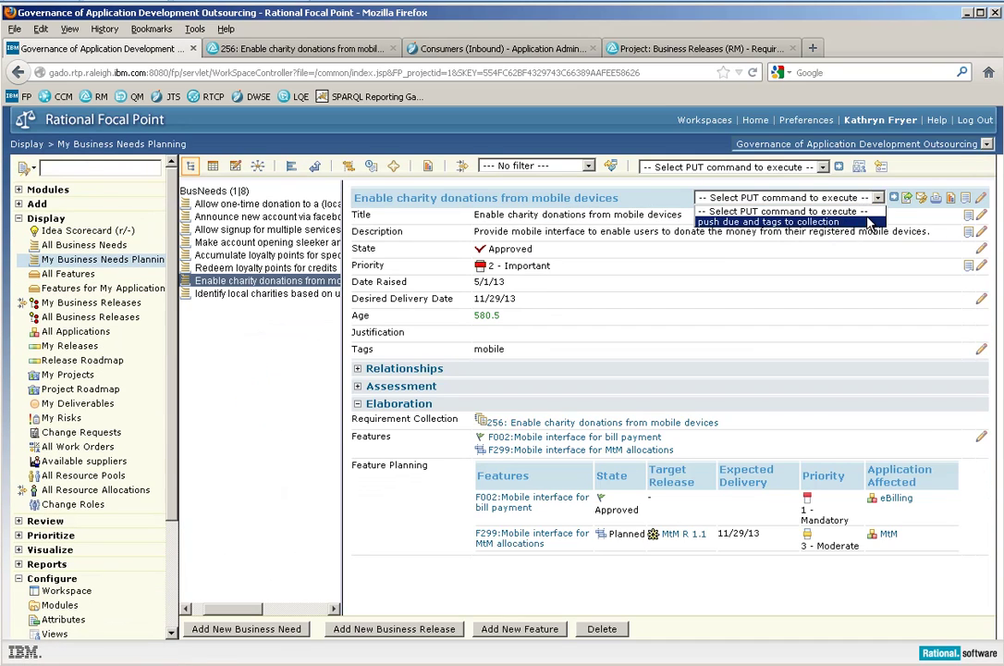
{"action": "left_click", "coordinate": [869, 222]}
{"action": "left_click", "coordinate": [894, 197]}
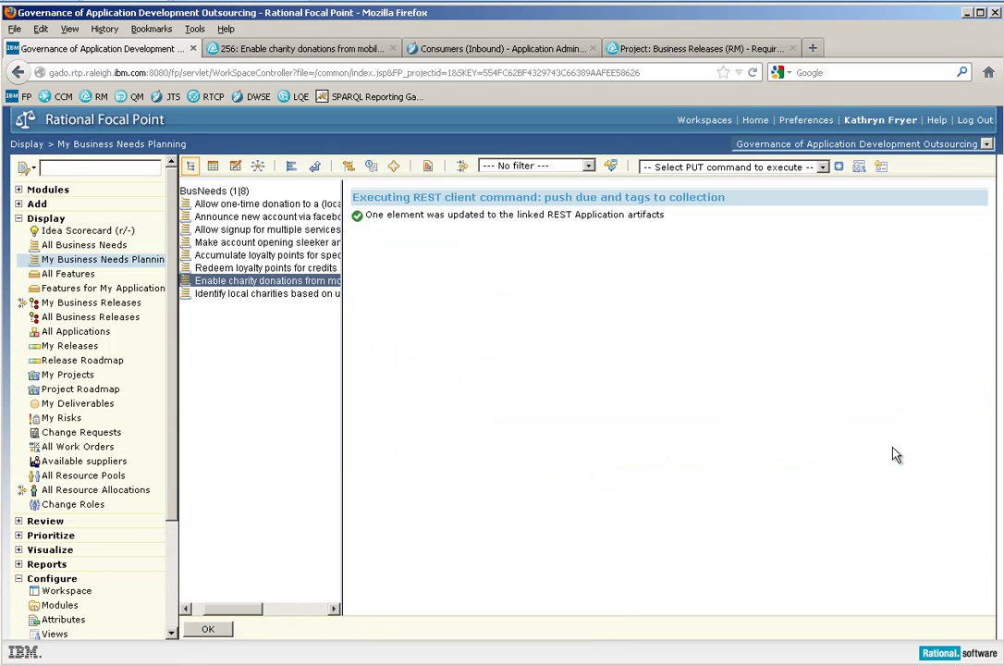
{"action": "left_click", "coordinate": [207, 632]}
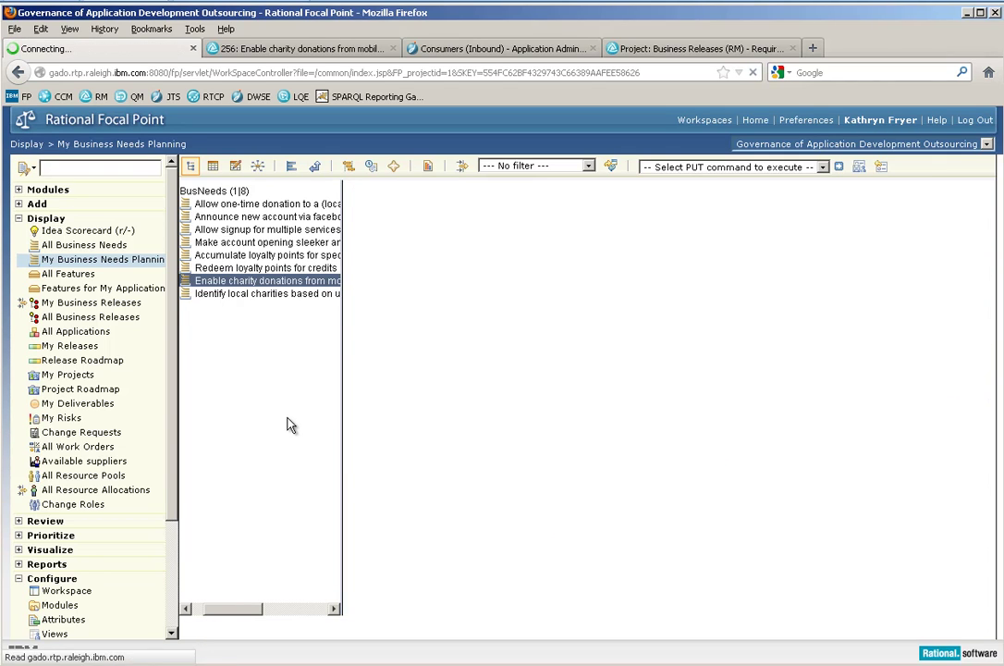
Refresh requirement collection 256 and recheck its Due Date and Tags, then return to the business need in Focal Point
{"action": "mouse_move", "coordinate": [509, 431]}
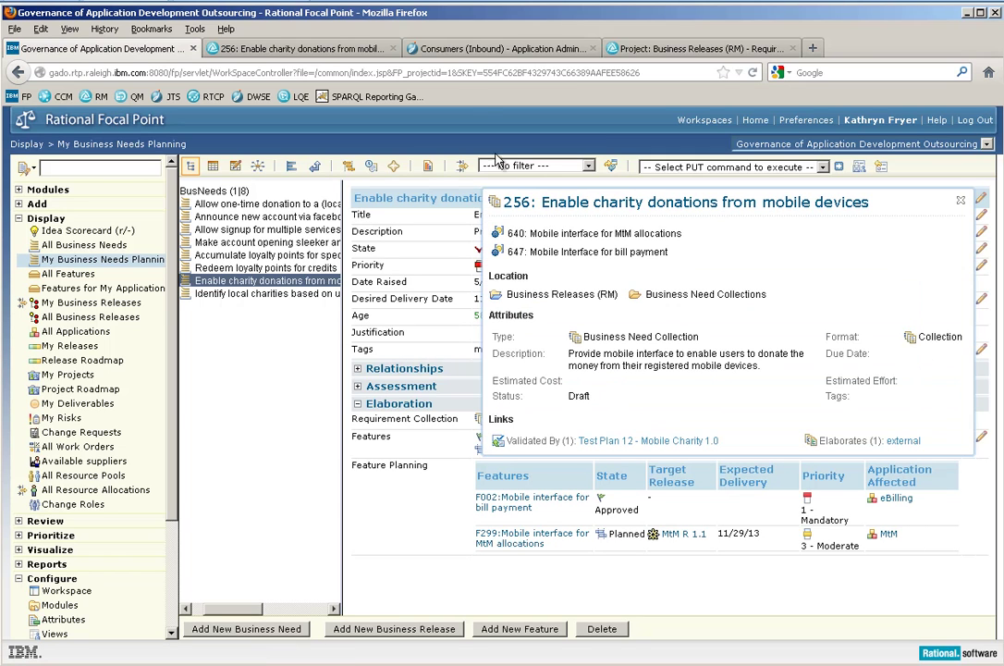
{"action": "left_click", "coordinate": [315, 48]}
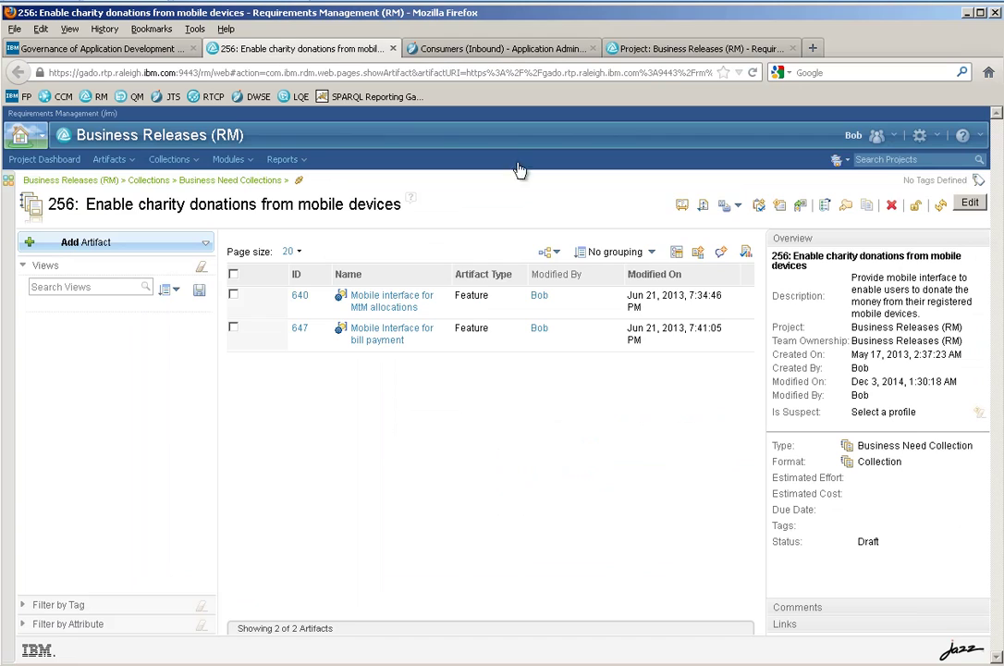
{"action": "left_click", "coordinate": [941, 205]}
{"action": "left_click", "coordinate": [102, 49]}
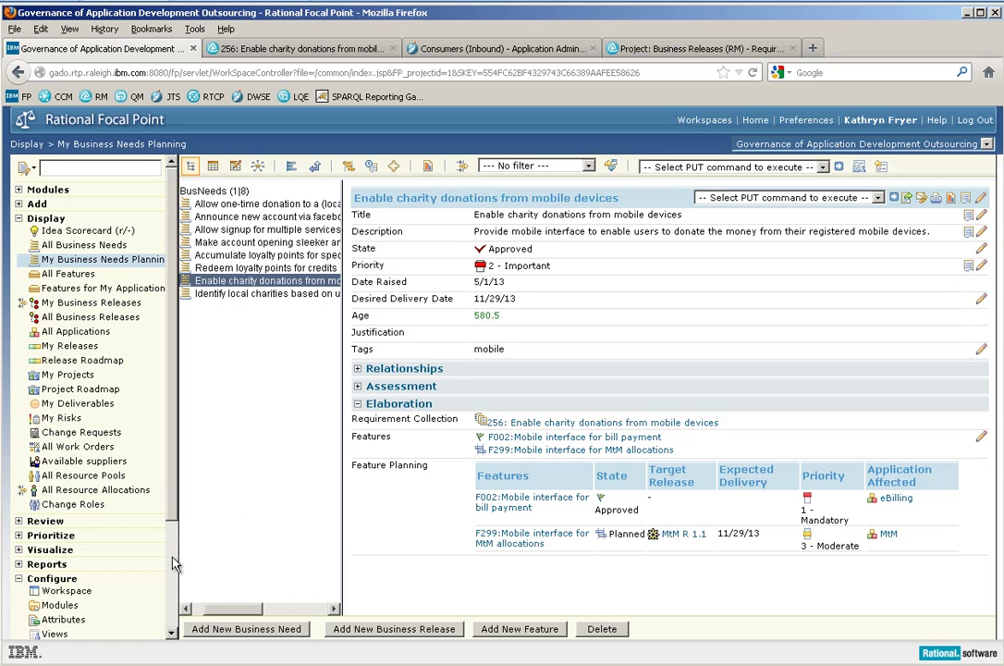
{"action": "scroll", "coordinate": [146, 486], "scroll_direction": "down", "scroll_amount": 3}
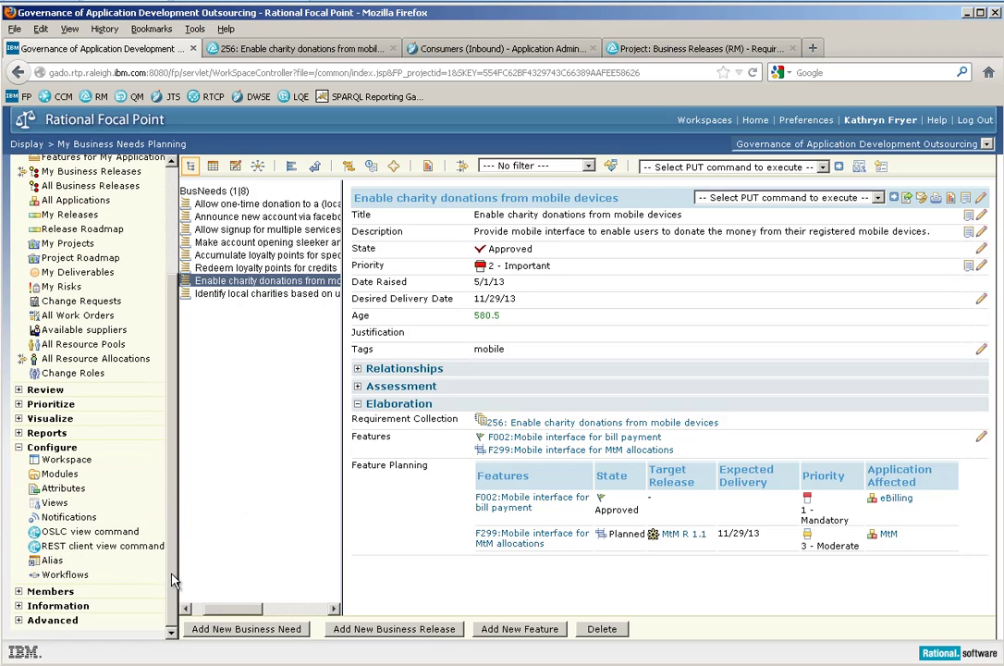
{"action": "left_click", "coordinate": [117, 548]}
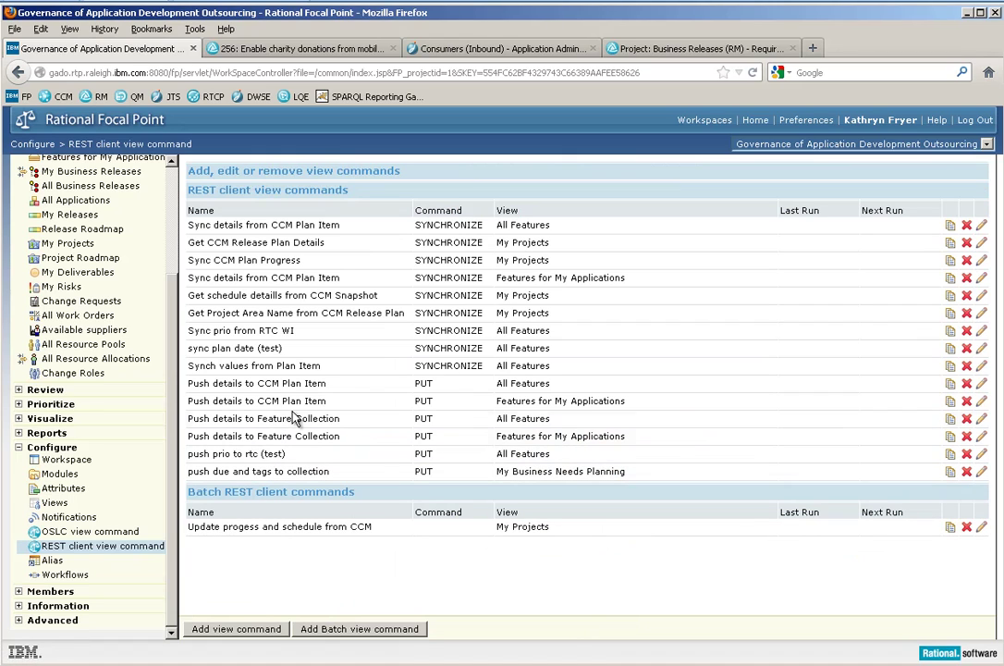
{"action": "left_click", "coordinate": [981, 419]}
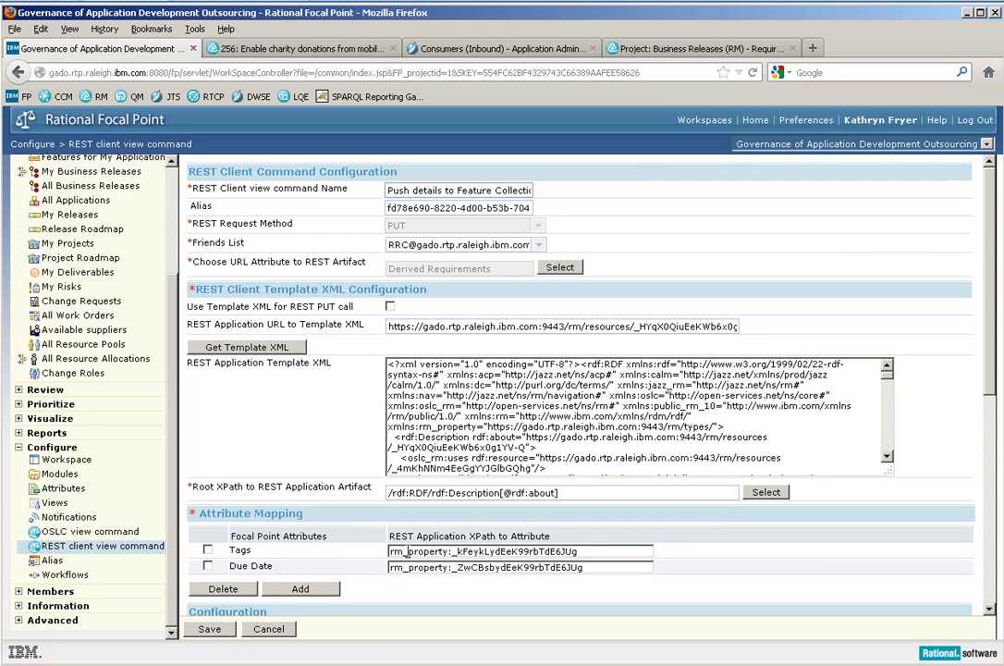
{"action": "left_click", "coordinate": [566, 493]}
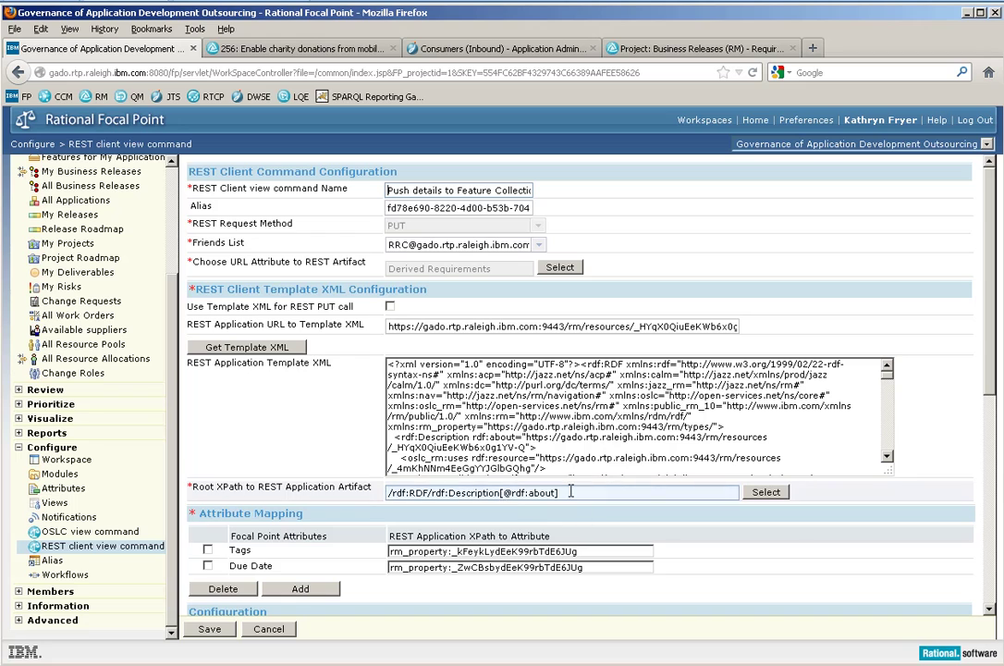
{"action": "left_click_drag", "start_coordinate": [569, 493], "coordinate": [368, 493]}
{"action": "key", "text": "ctrl+c"}
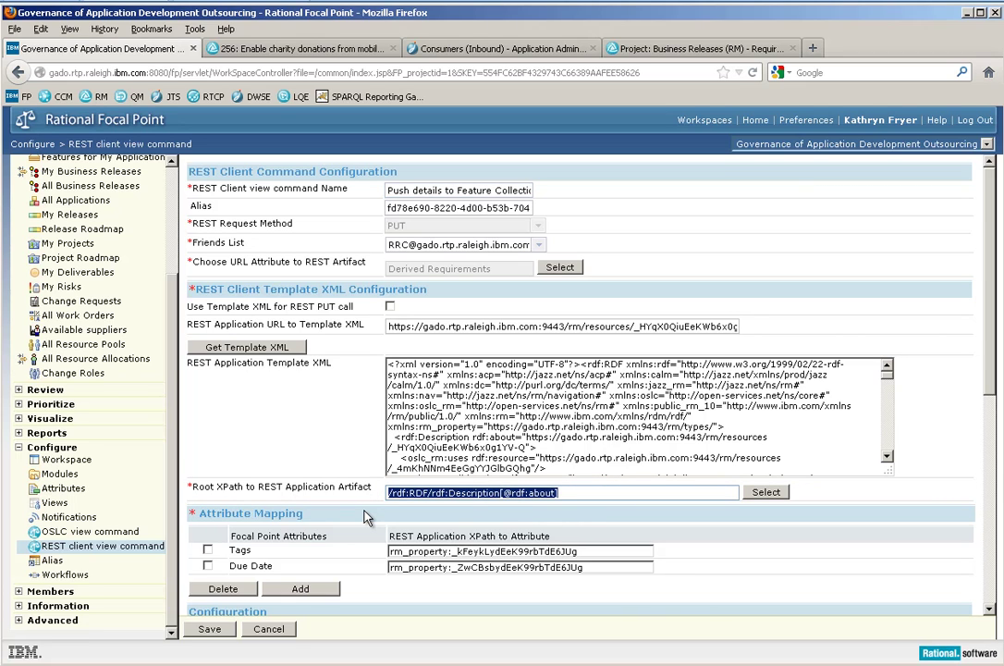
{"action": "left_click", "coordinate": [268, 629]}
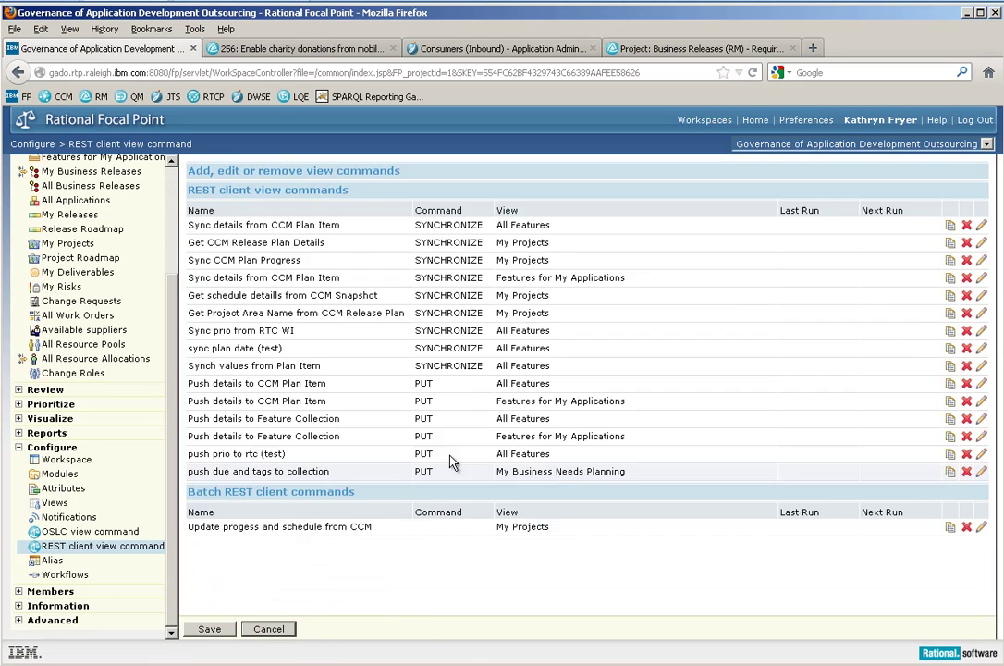
{"action": "left_click", "coordinate": [981, 472]}
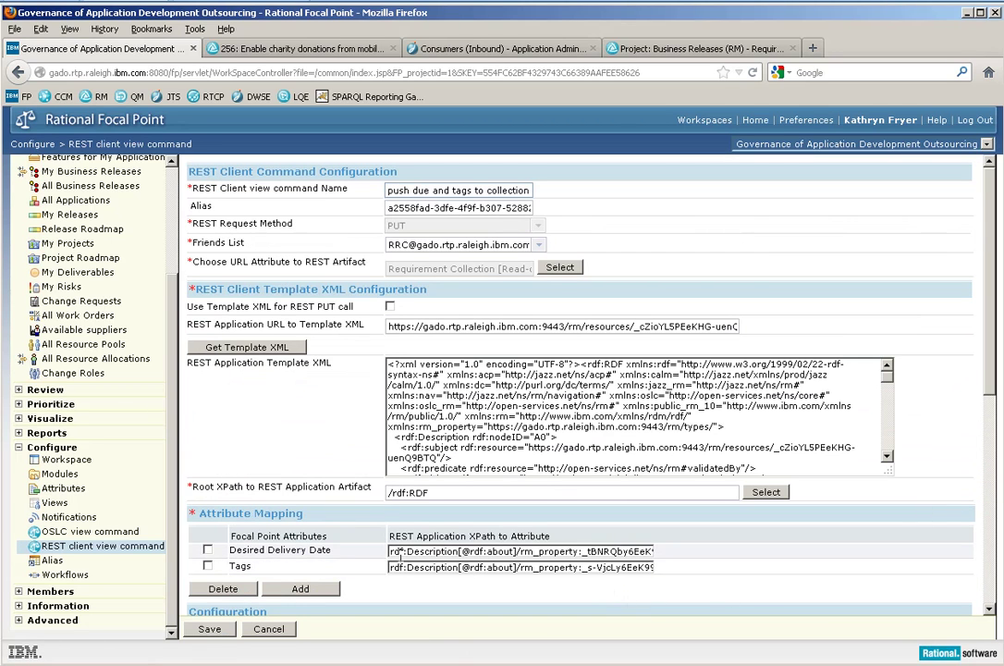
{"action": "left_click_drag", "start_coordinate": [434, 493], "coordinate": [379, 498]}
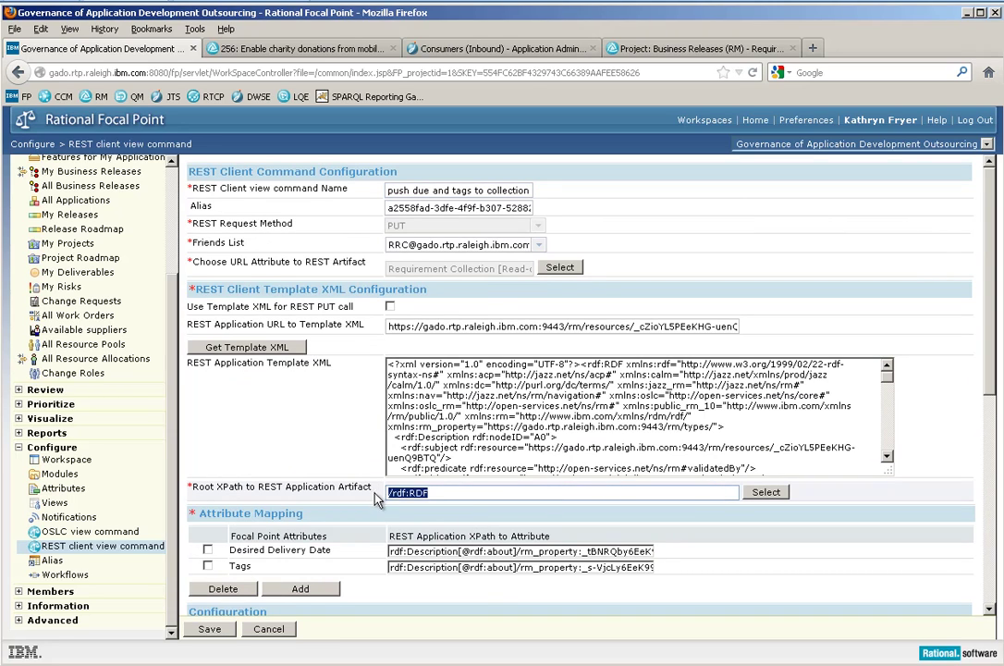
{"action": "key", "text": "ctrl+v"}
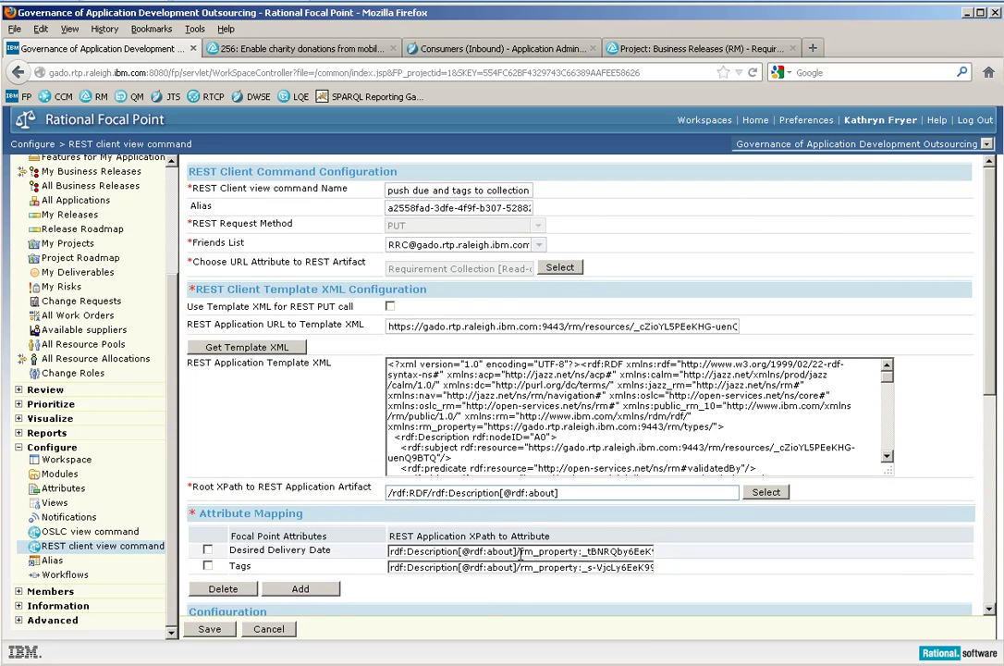
{"action": "left_click", "coordinate": [692, 521]}
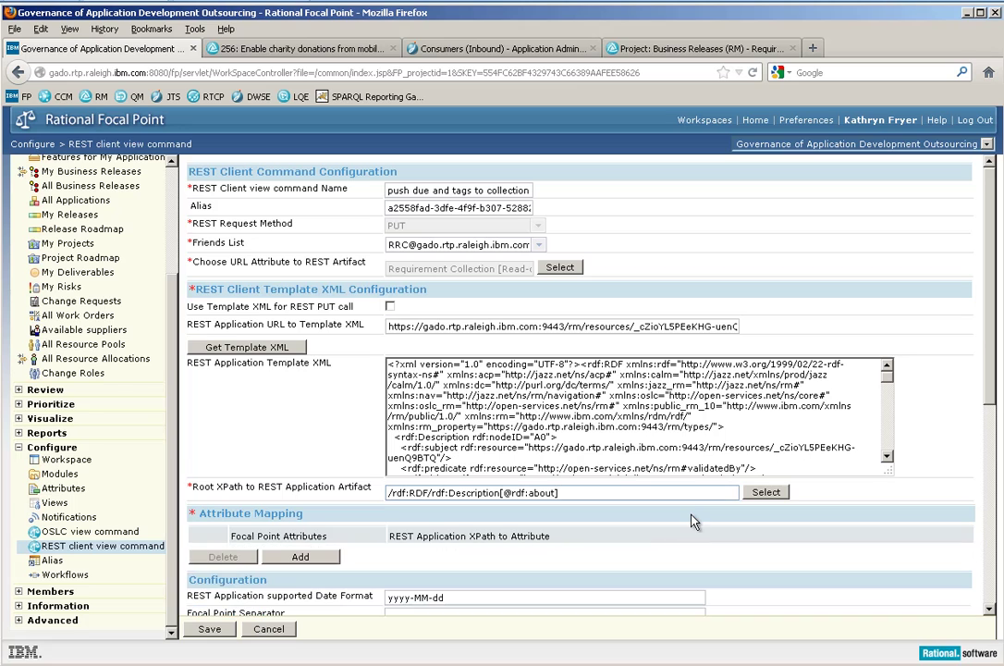
Add an attribute mapping from Tags to rm_property:_s-VjcLy6EeK99rbTdE6JUg
{"action": "left_click", "coordinate": [305, 557]}
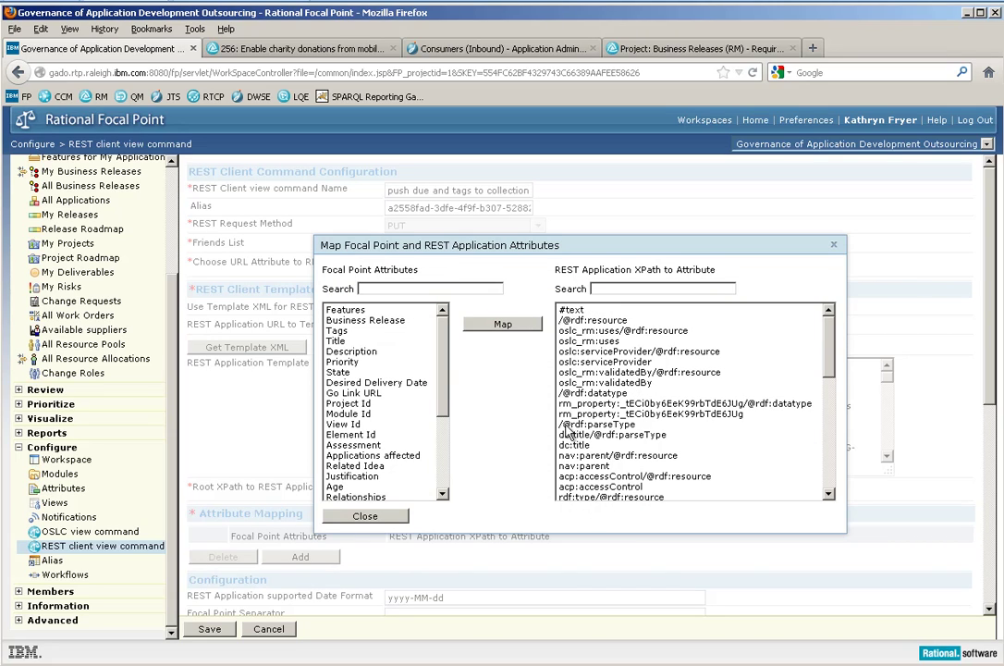
{"action": "left_click", "coordinate": [338, 330]}
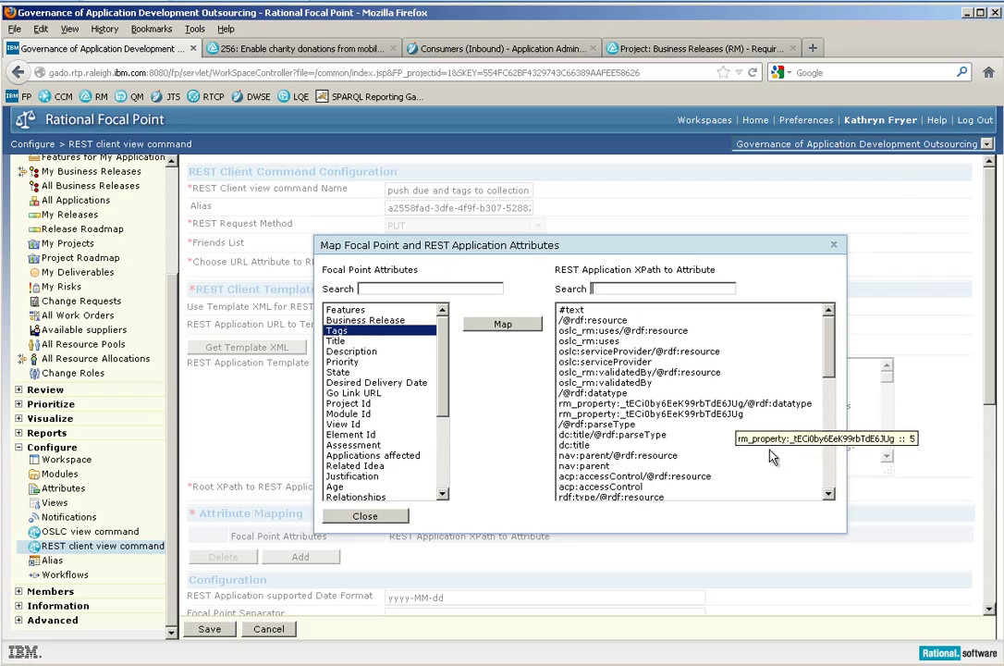
{"action": "left_click", "coordinate": [828, 473]}
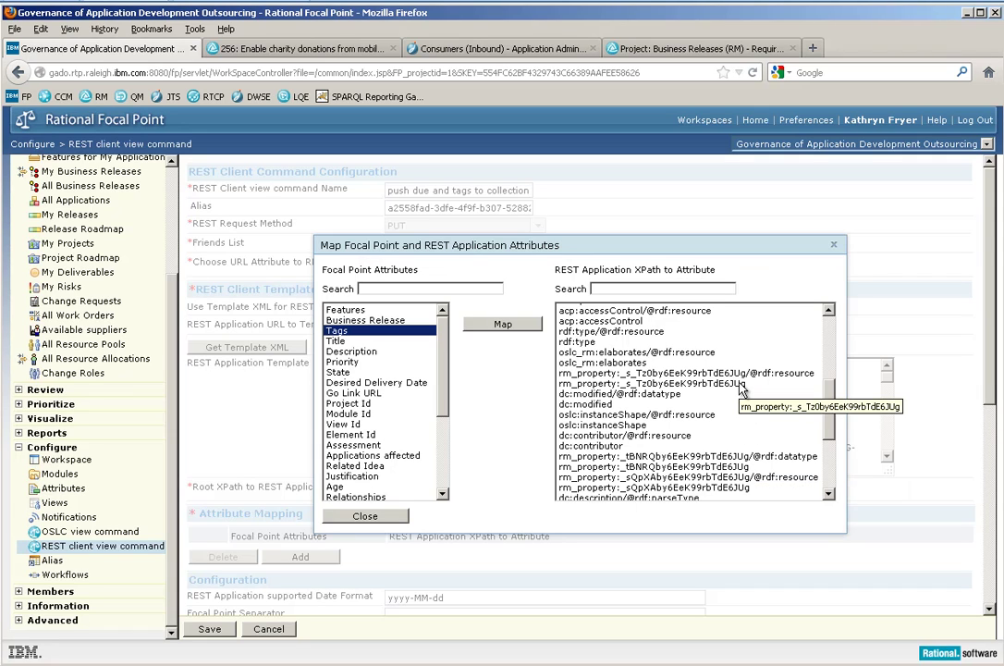
{"action": "scroll", "coordinate": [837, 499], "scroll_direction": "down", "scroll_amount": 5}
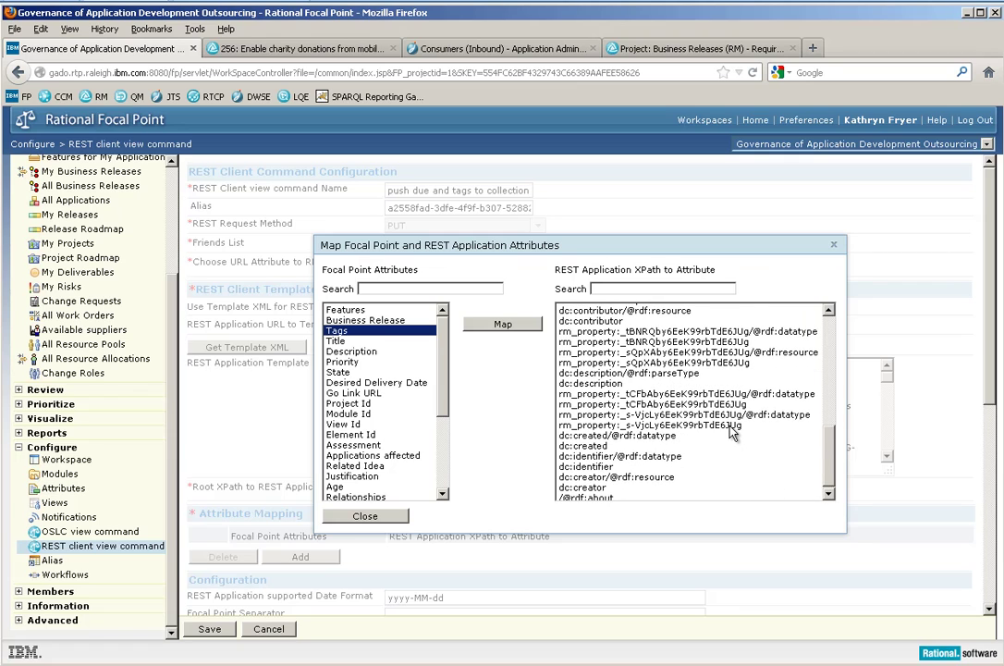
{"action": "left_click", "coordinate": [733, 428]}
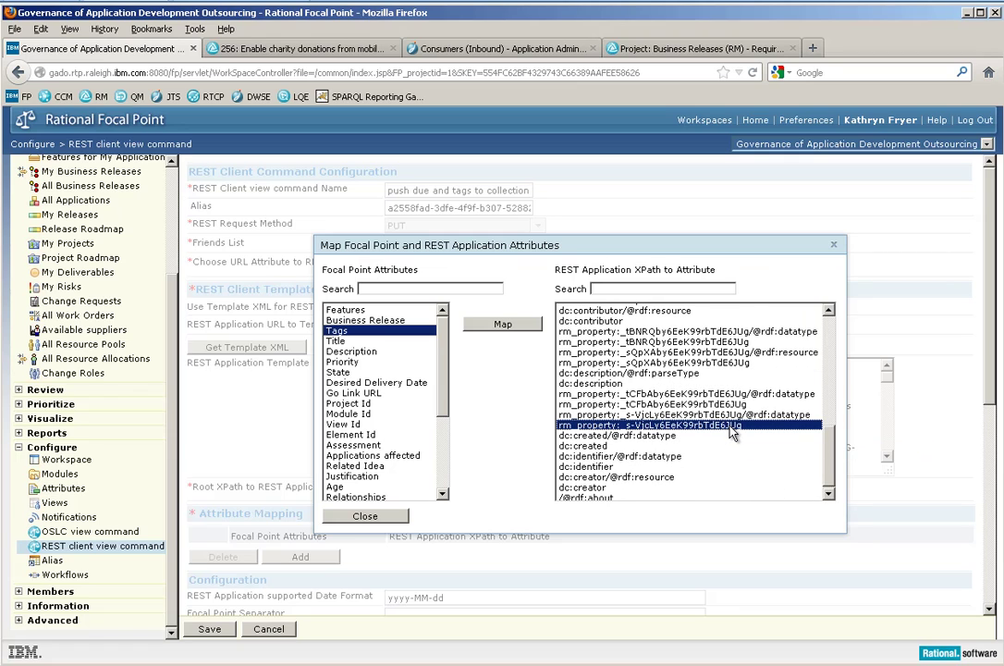
{"action": "left_click", "coordinate": [518, 325]}
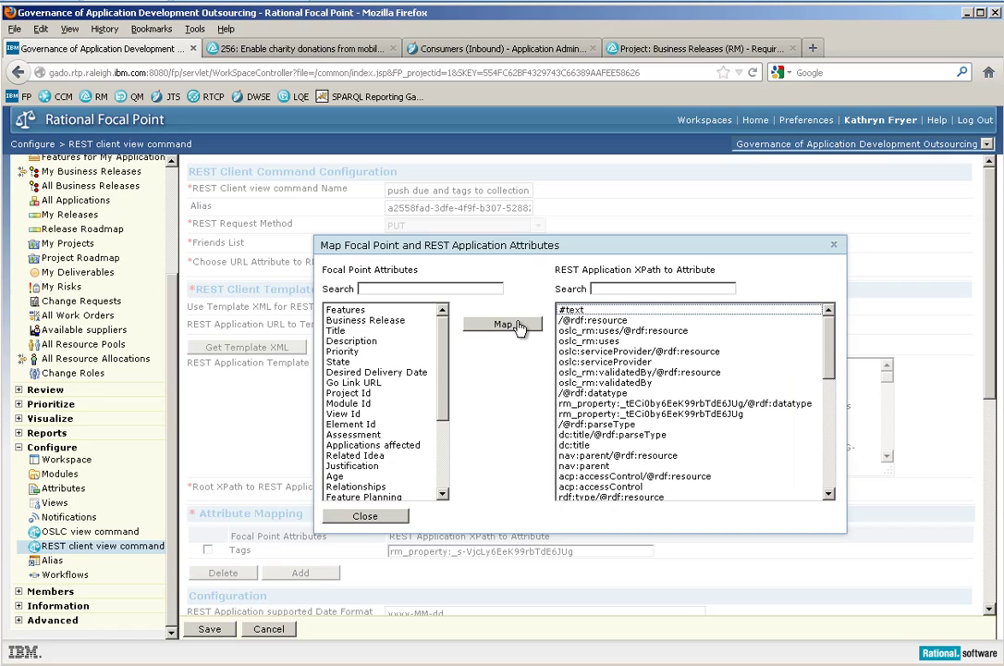
Map Desired Delivery Date to rm_property:_tBNRQby6EeK99rbTdE6JUg and save the view command
{"action": "left_click", "coordinate": [399, 287]}
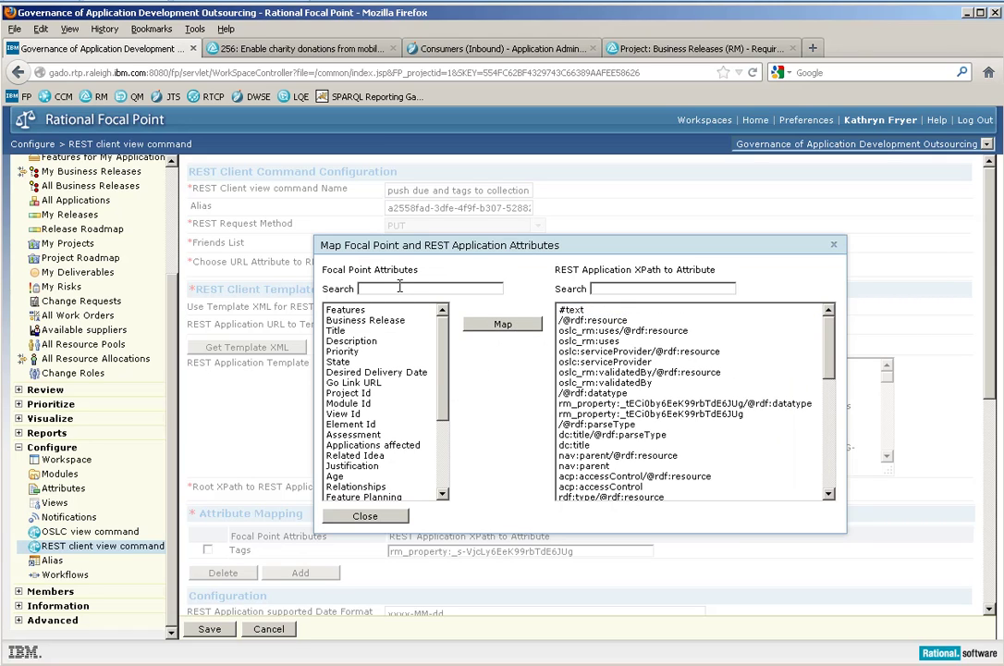
{"action": "type", "text": "dat"}
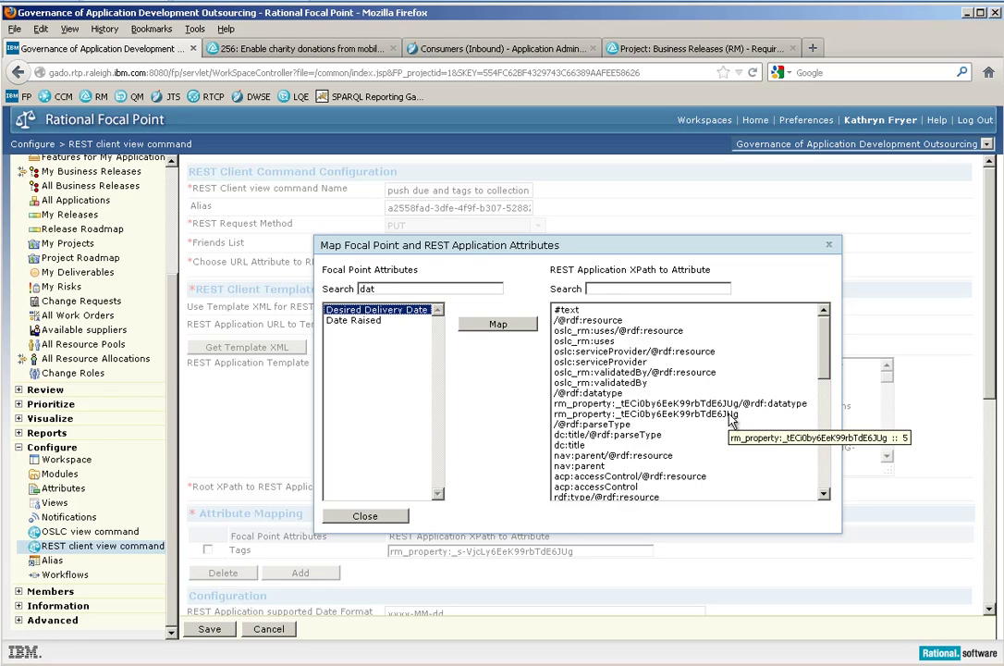
{"action": "left_click", "coordinate": [827, 474]}
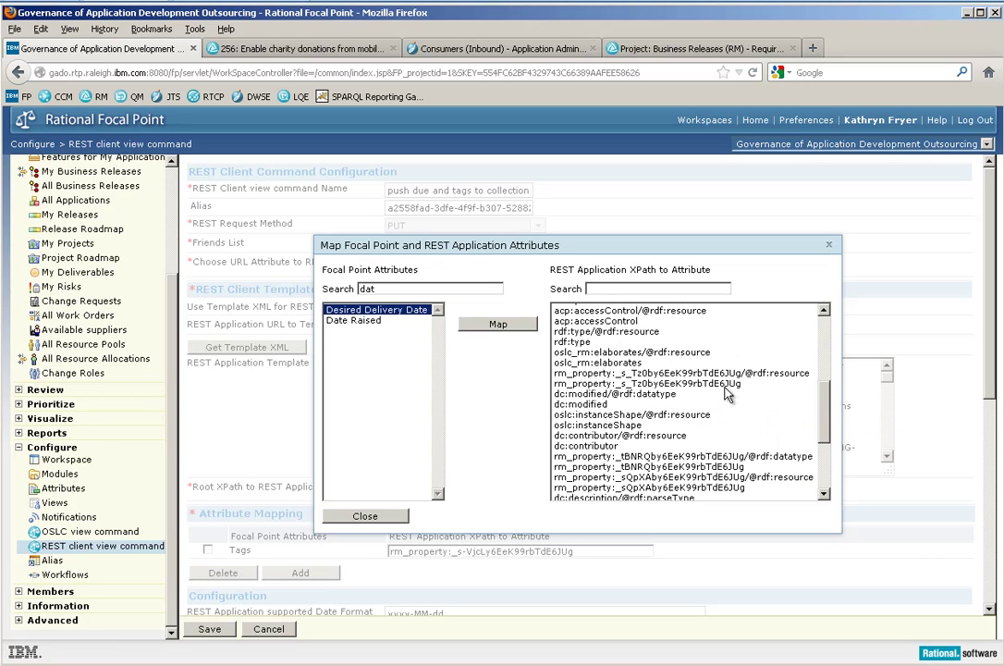
{"action": "left_click", "coordinate": [730, 467]}
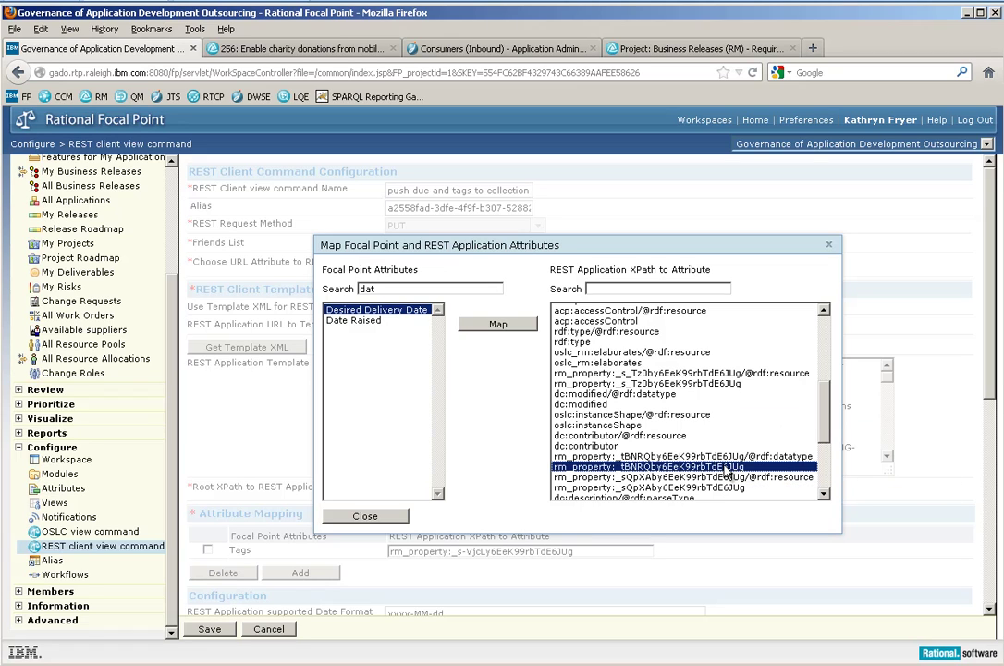
{"action": "left_click", "coordinate": [499, 325]}
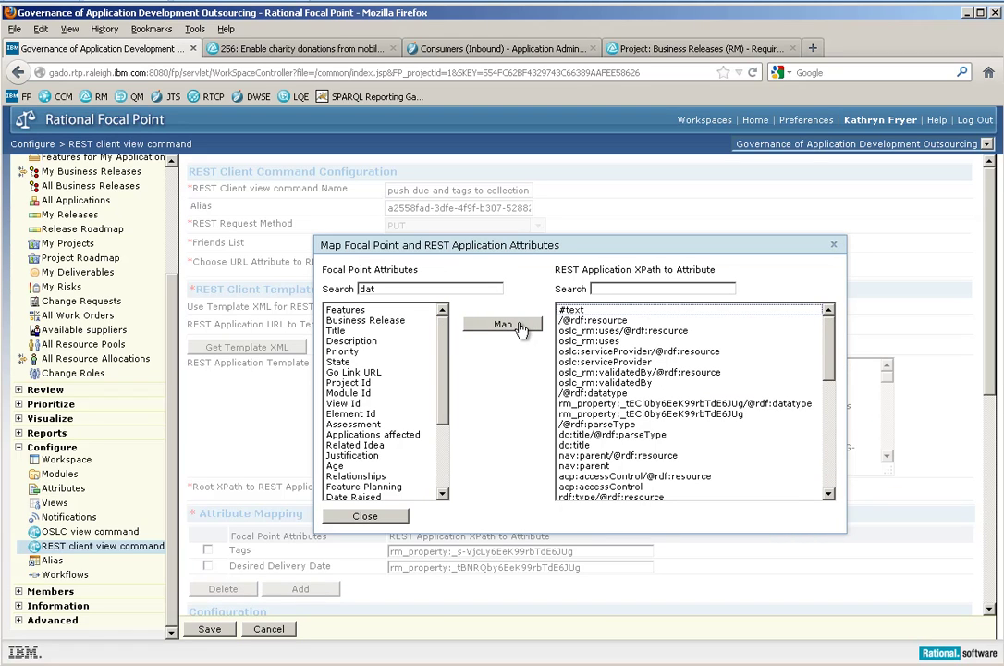
{"action": "left_click", "coordinate": [400, 518]}
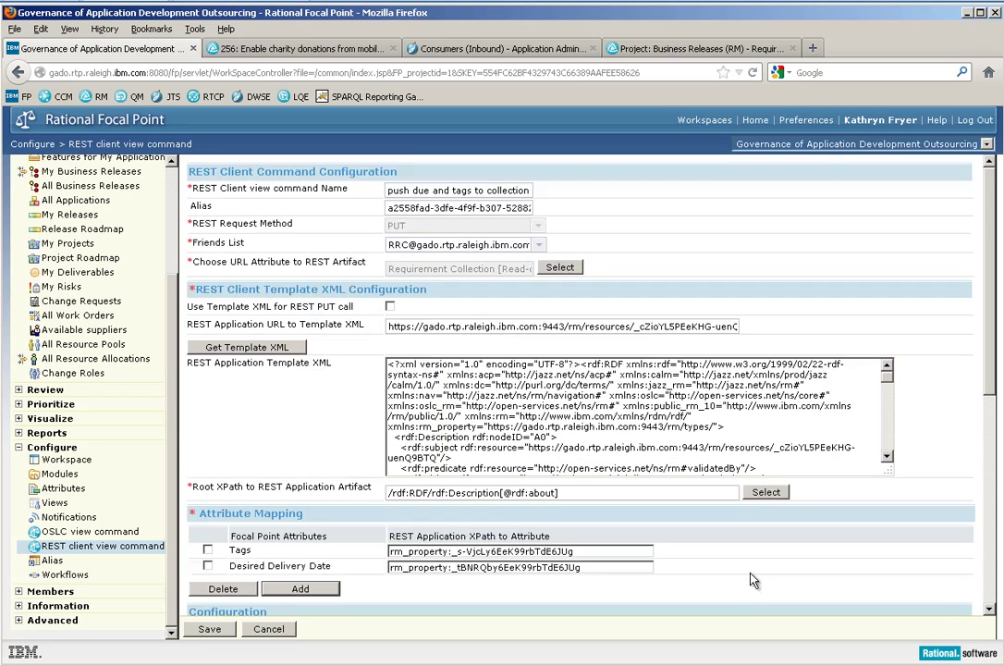
{"action": "scroll", "coordinate": [635, 481], "scroll_direction": "down", "scroll_amount": 7}
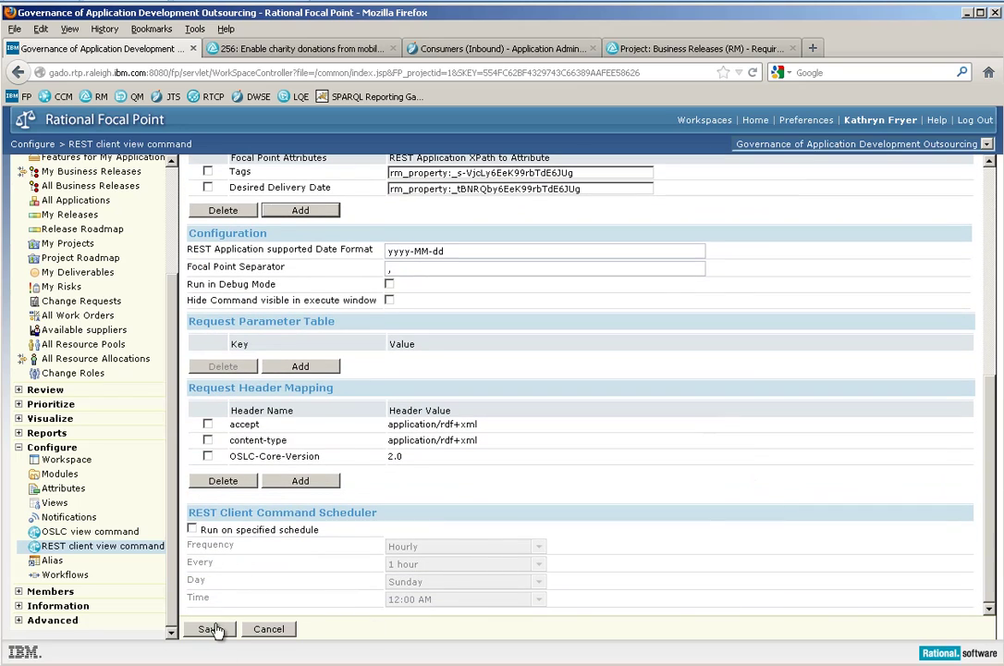
{"action": "left_click", "coordinate": [210, 629]}
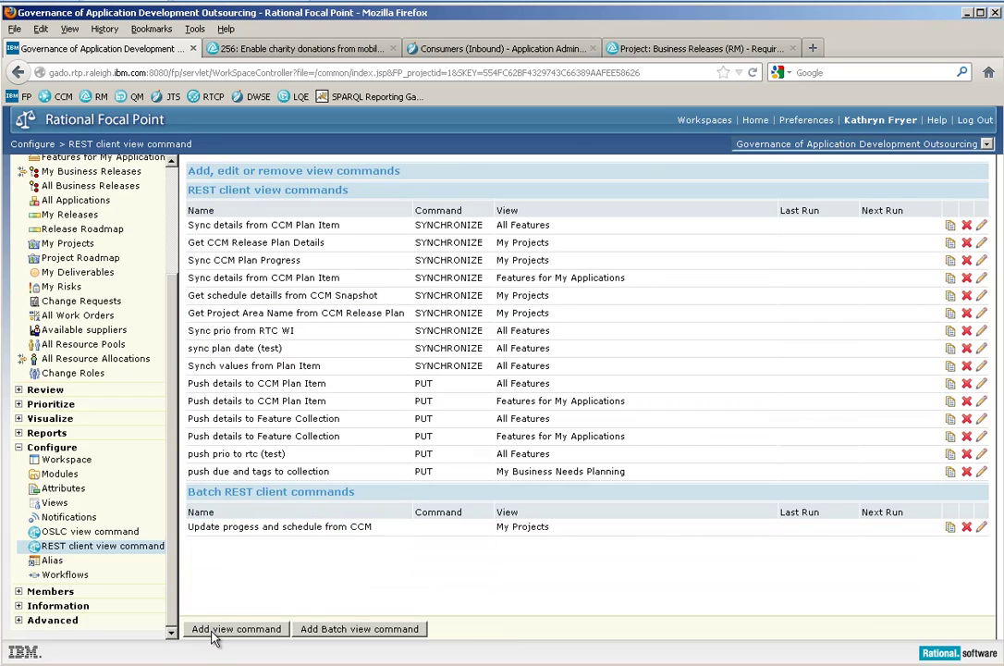
Execute push due and tags to collection on Enable charity donations from mobile devices in My Business Needs Planning, and return to the business need
{"action": "scroll", "coordinate": [148, 277], "scroll_direction": "up", "scroll_amount": 3}
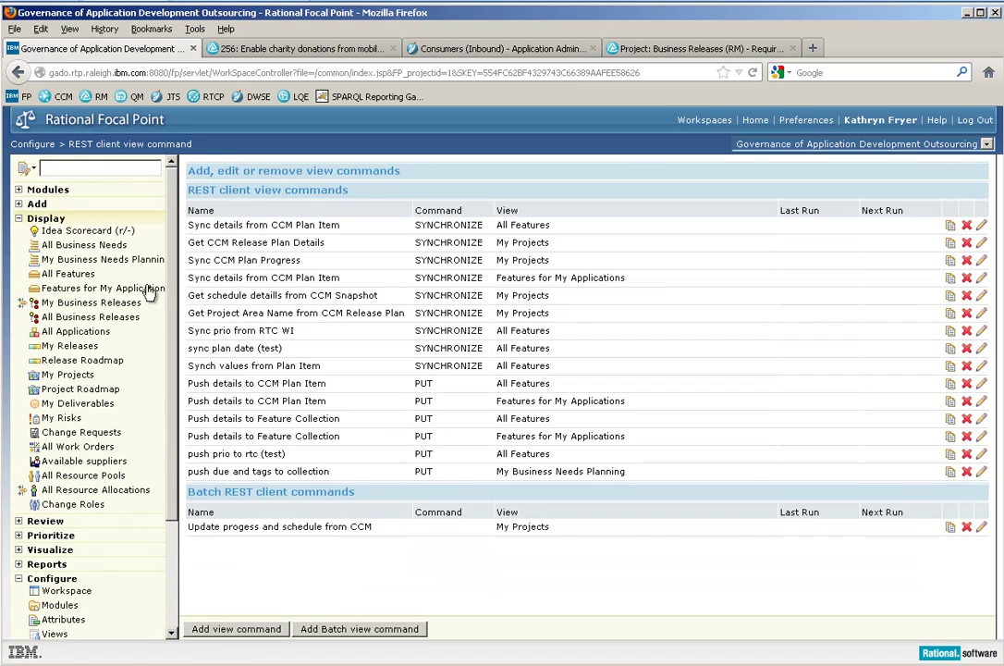
{"action": "left_click", "coordinate": [107, 260]}
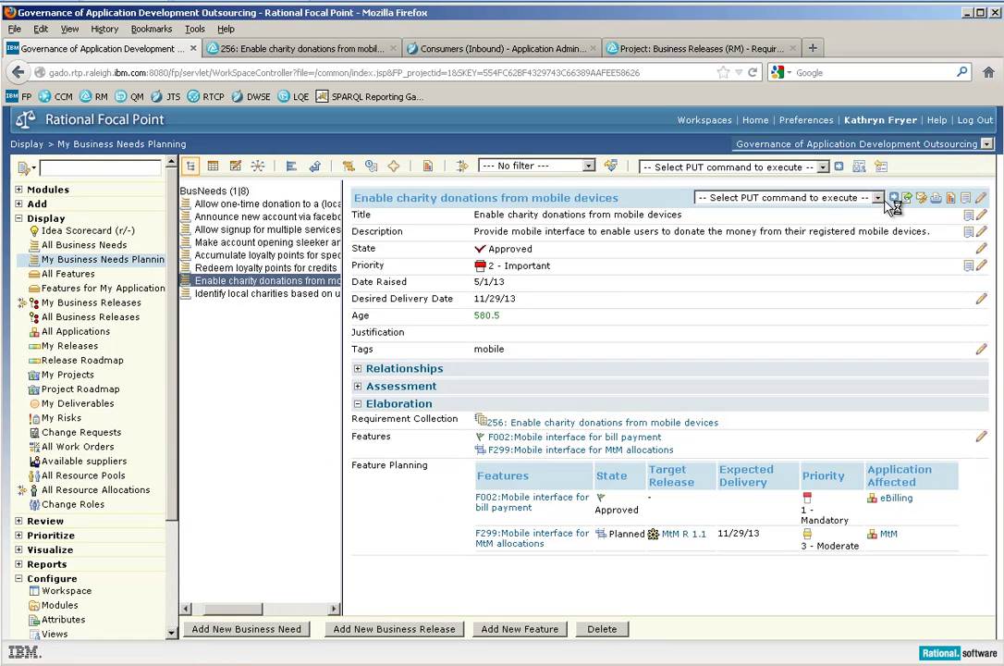
{"action": "left_click", "coordinate": [877, 198]}
{"action": "left_click", "coordinate": [879, 214]}
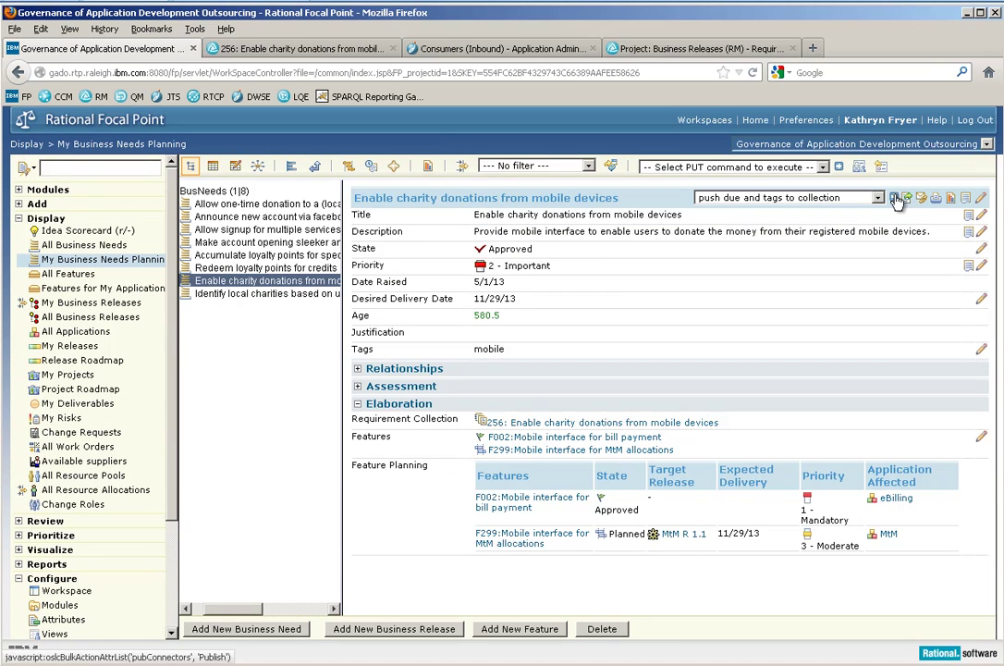
{"action": "left_click", "coordinate": [896, 202]}
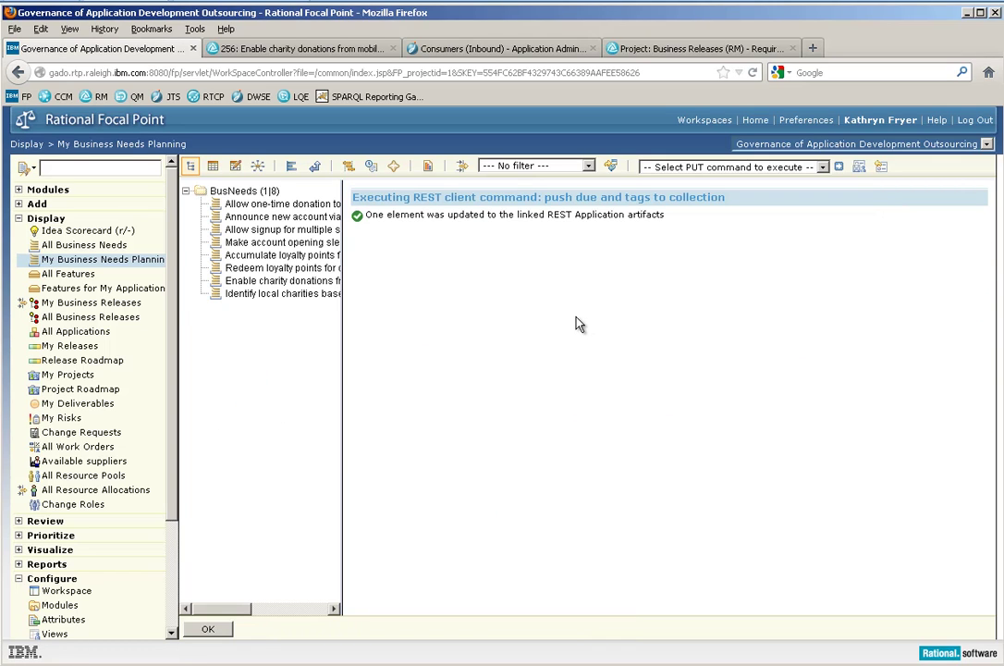
{"action": "left_click", "coordinate": [208, 629]}
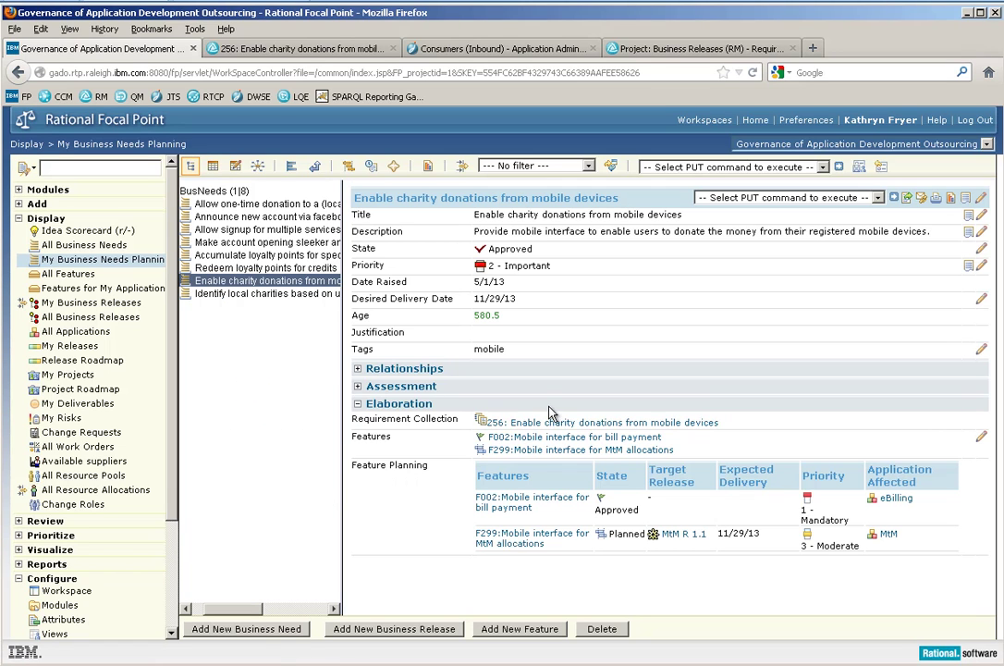
{"action": "mouse_move", "coordinate": [548, 425]}
{"action": "left_click_drag", "start_coordinate": [239, 613], "coordinate": [223, 614]}
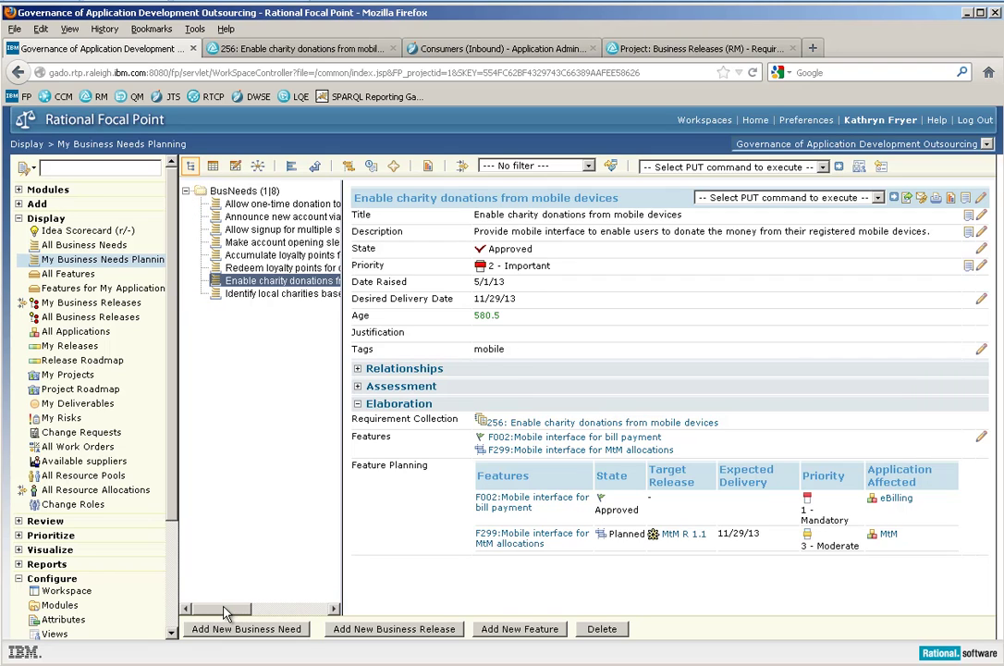